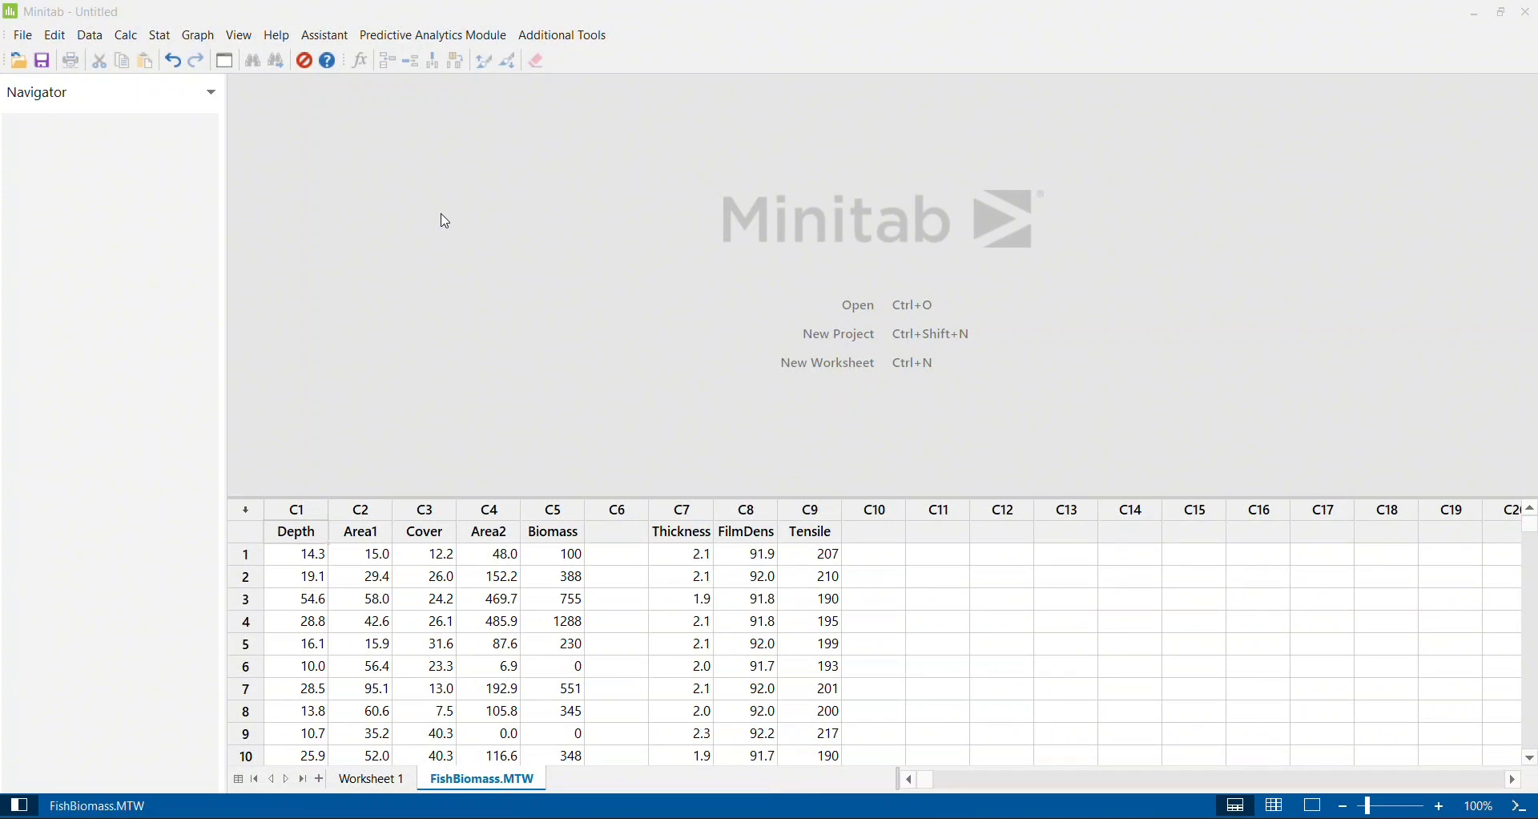
pyautogui.click(195, 37)
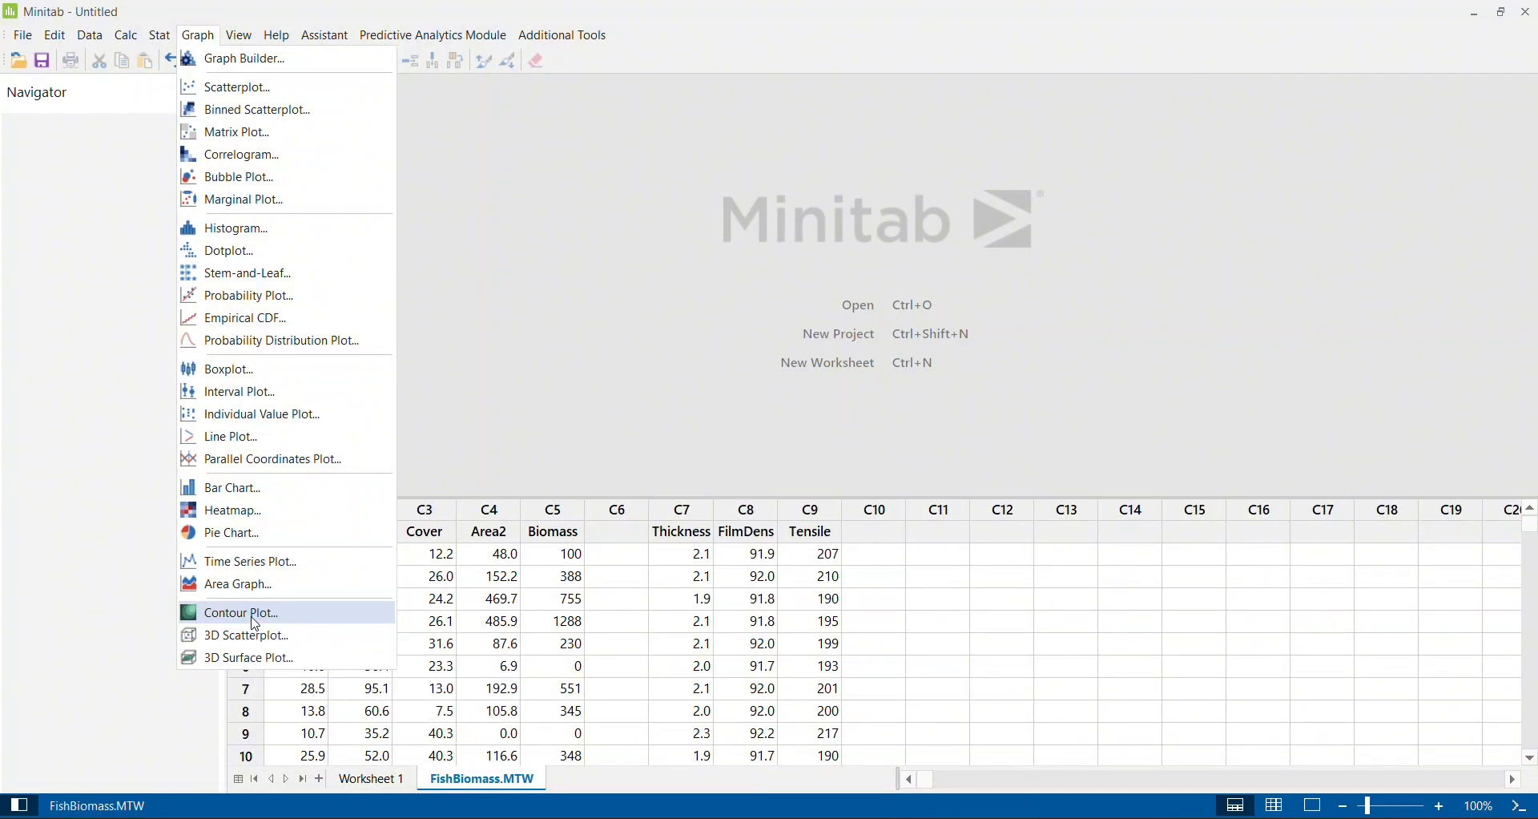
pyautogui.click(613, 411)
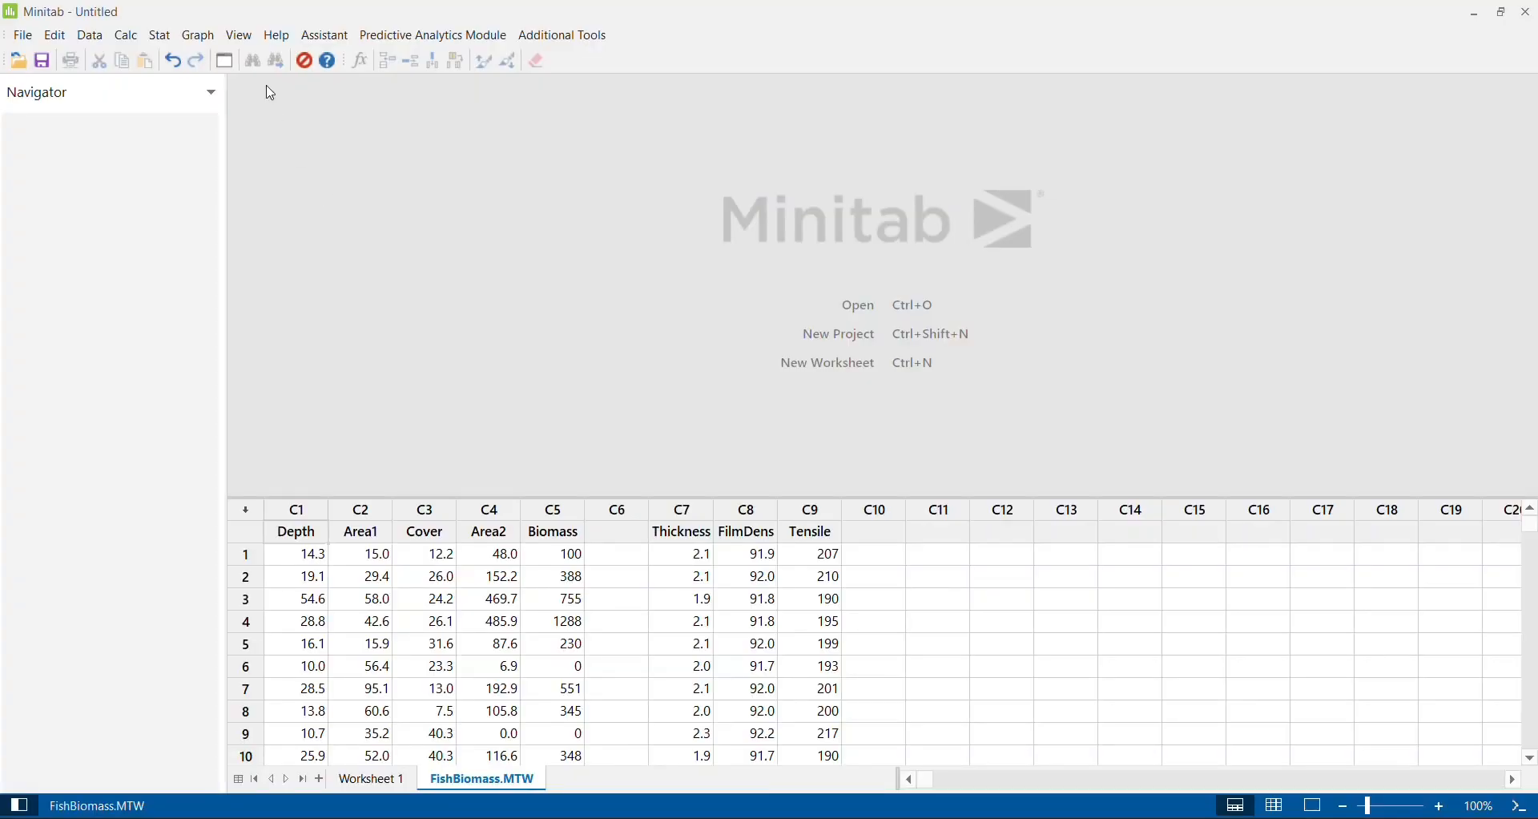
pyautogui.click(198, 37)
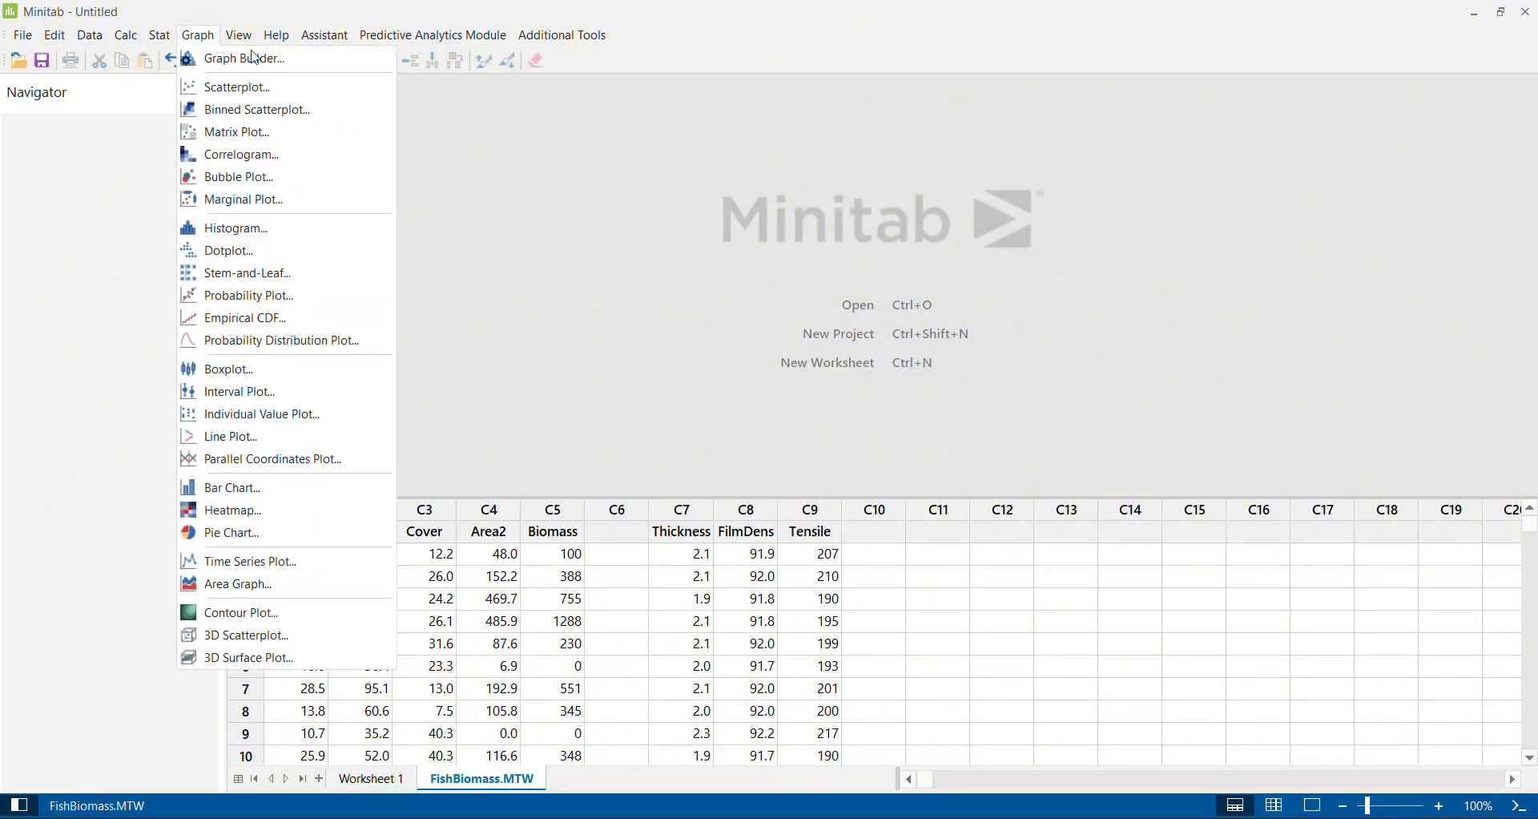
pyautogui.click(759, 299)
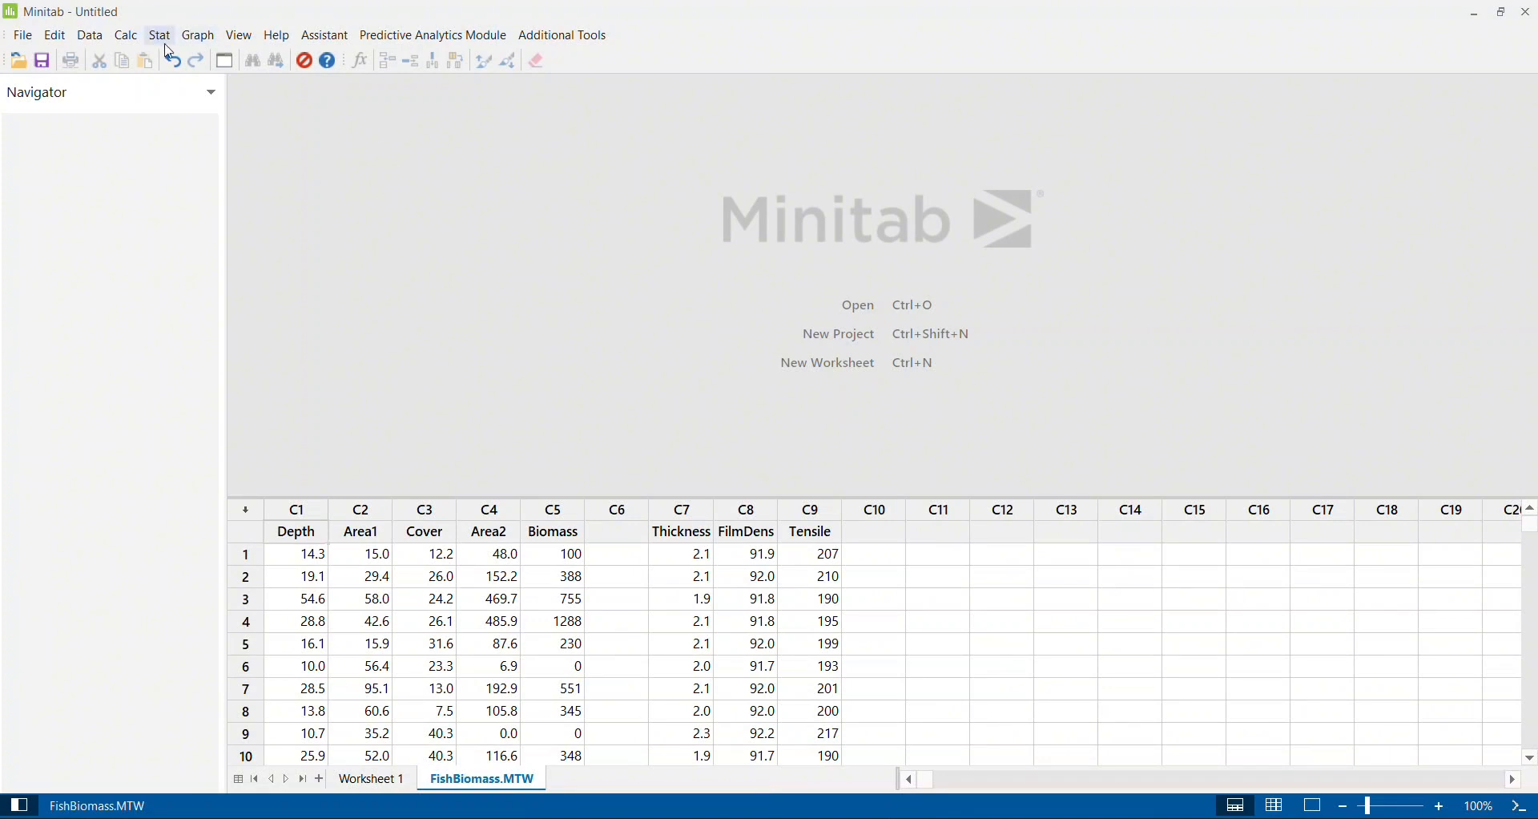
# - Create a contour plot with Thickness as the Z variable, FilmDens as Y and Tensile as X
pyautogui.click(200, 38)
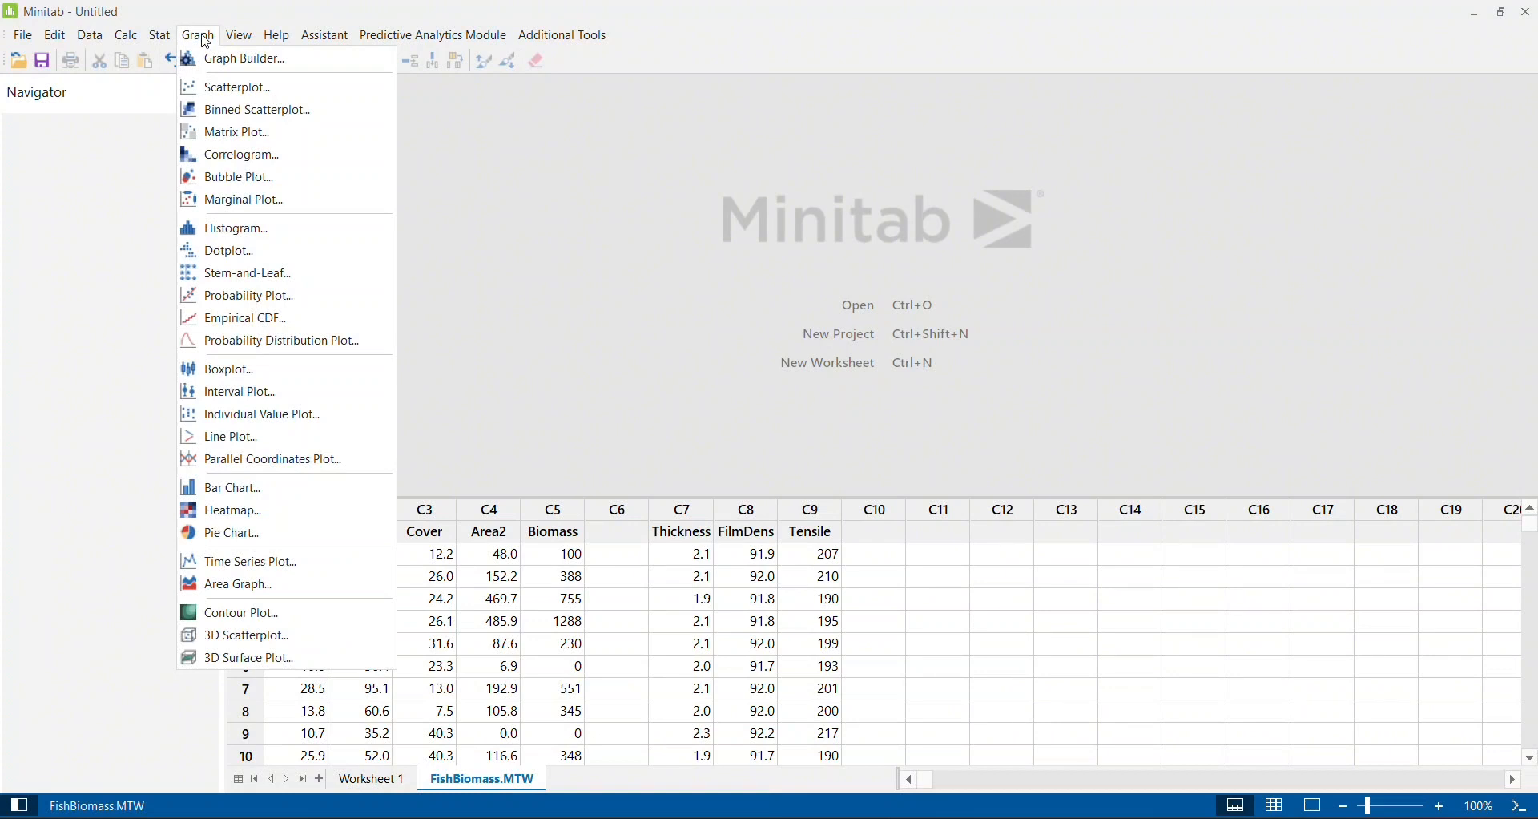
pyautogui.click(245, 616)
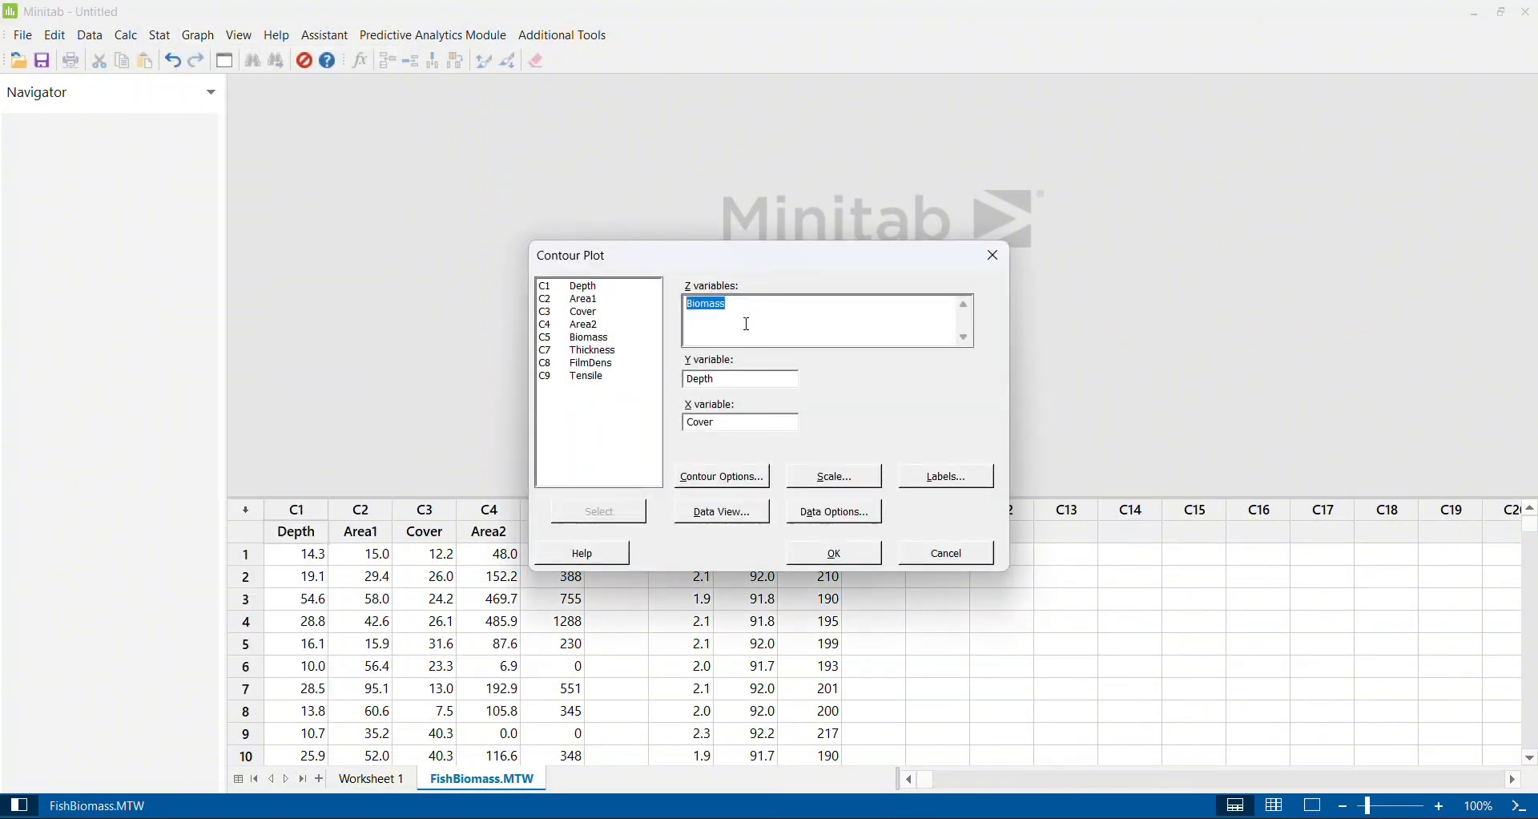
pyautogui.press('Delete')
pyautogui.doubleClick(592, 353)
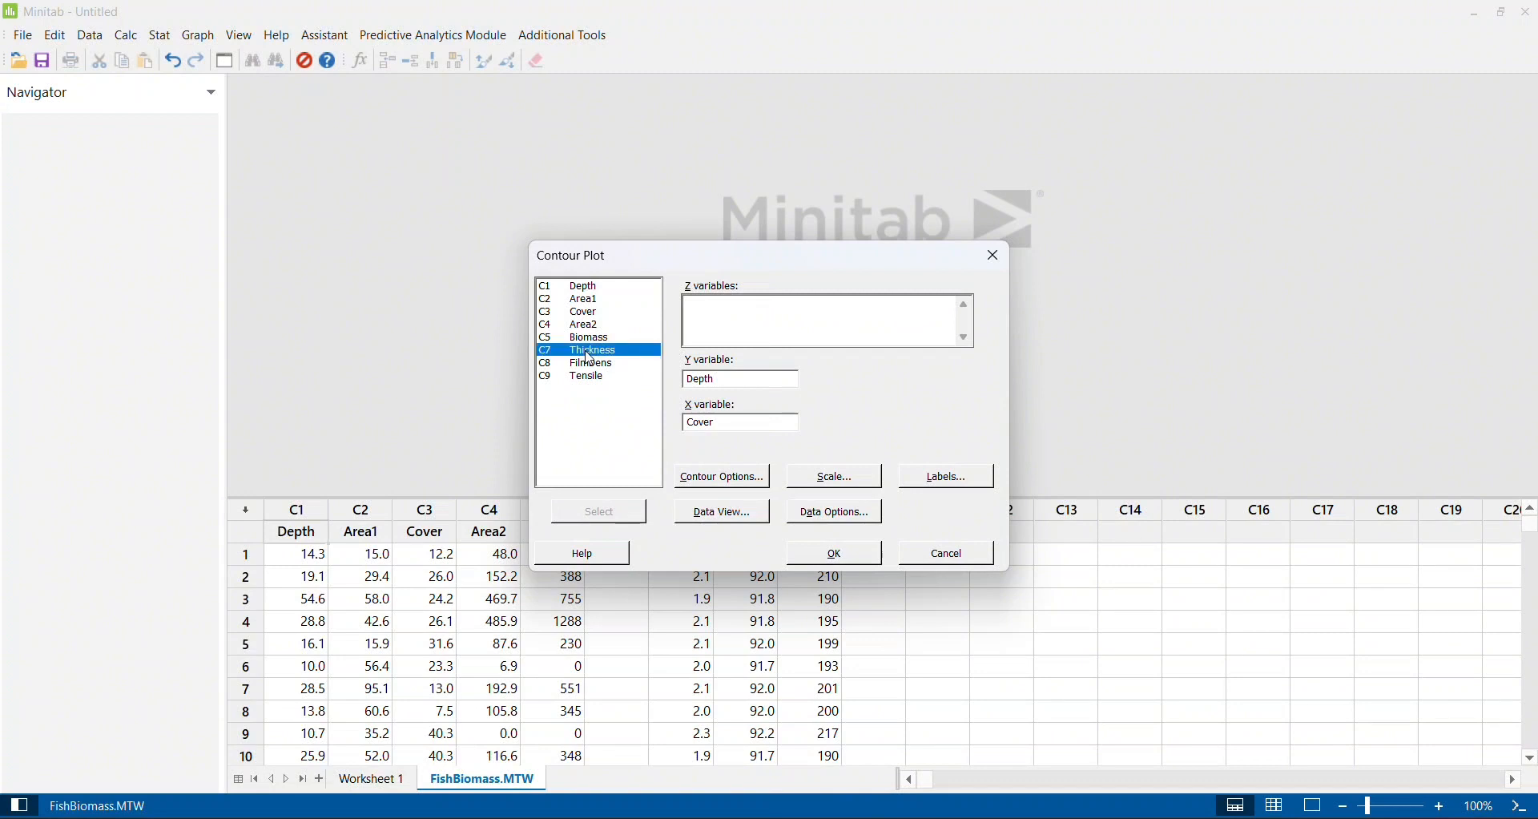
pyautogui.click(734, 388)
pyautogui.press('BackSpace')
pyautogui.press('BackSpace')
pyautogui.press('BackSpace')
pyautogui.press('BackSpace')
pyautogui.press('BackSpace')
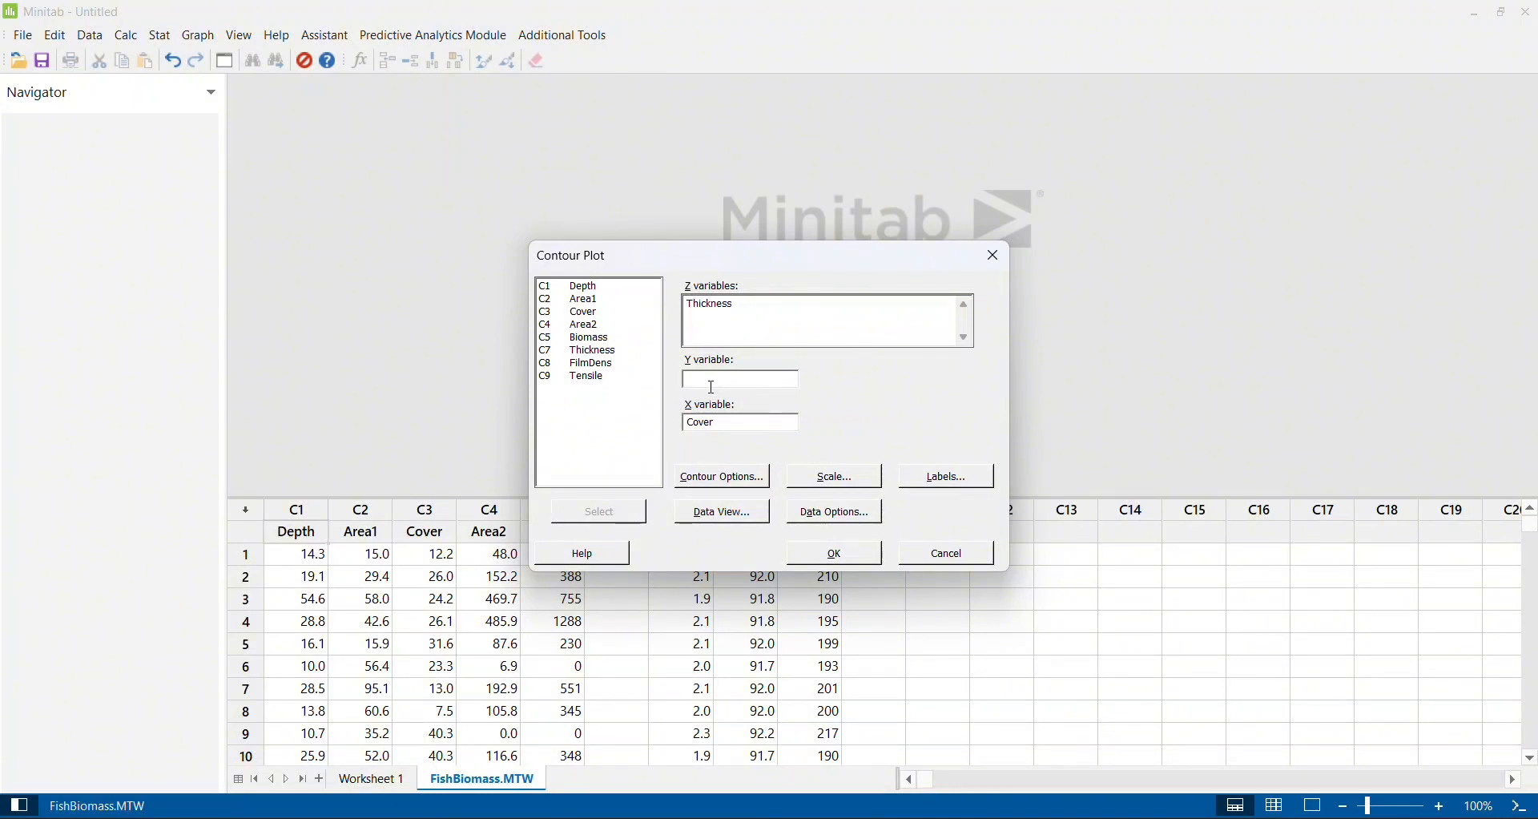
pyautogui.doubleClick(599, 365)
pyautogui.doubleClick(595, 382)
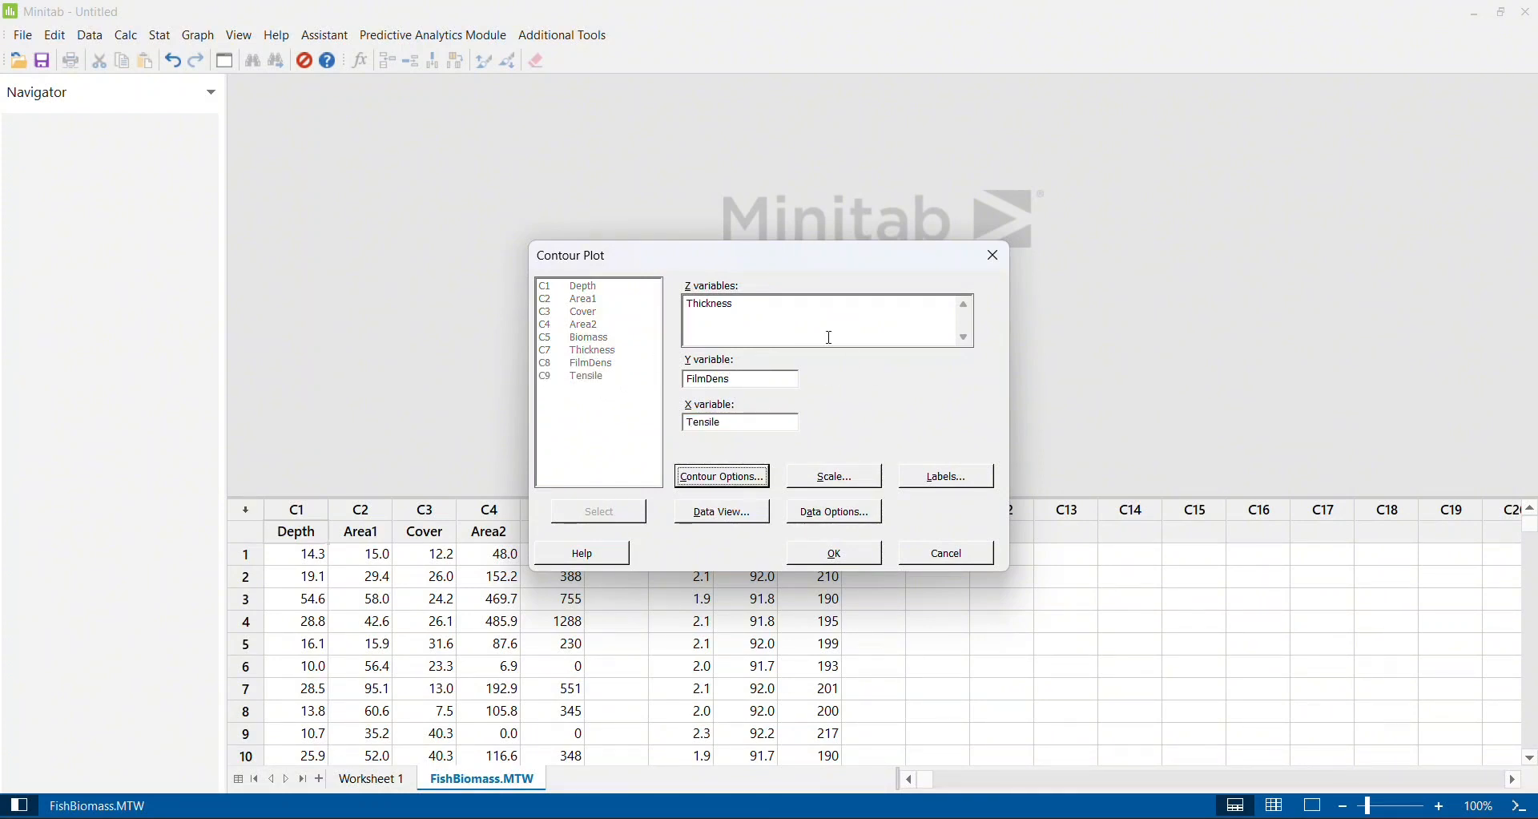
pyautogui.click(841, 556)
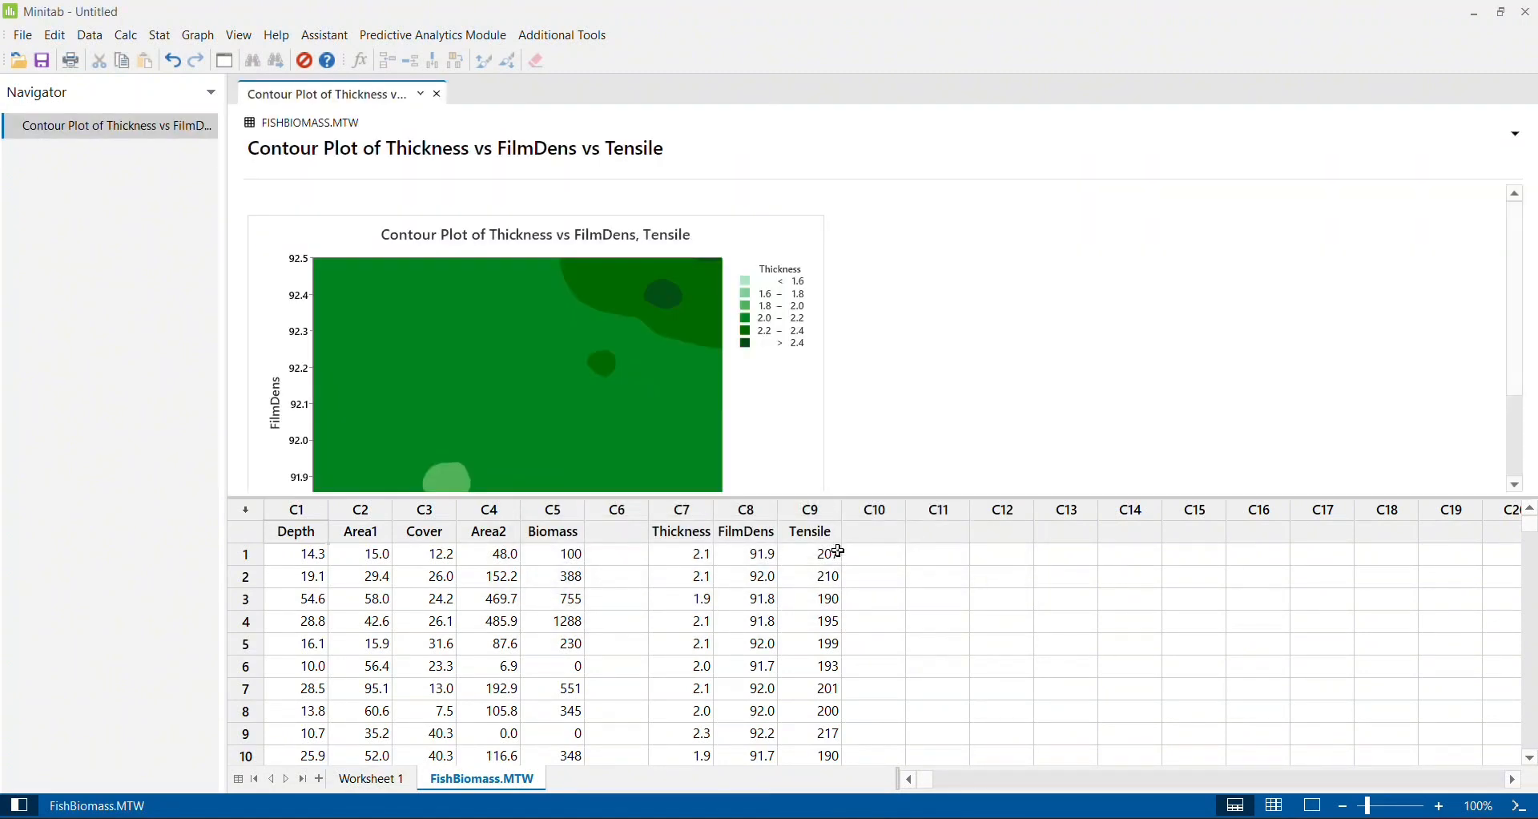
# - Examine the Thickness contour plot at full size with the crosshairs, reading FilmDens and Tensile across the contour regions, and close the graph editor
pyautogui.doubleClick(784, 406)
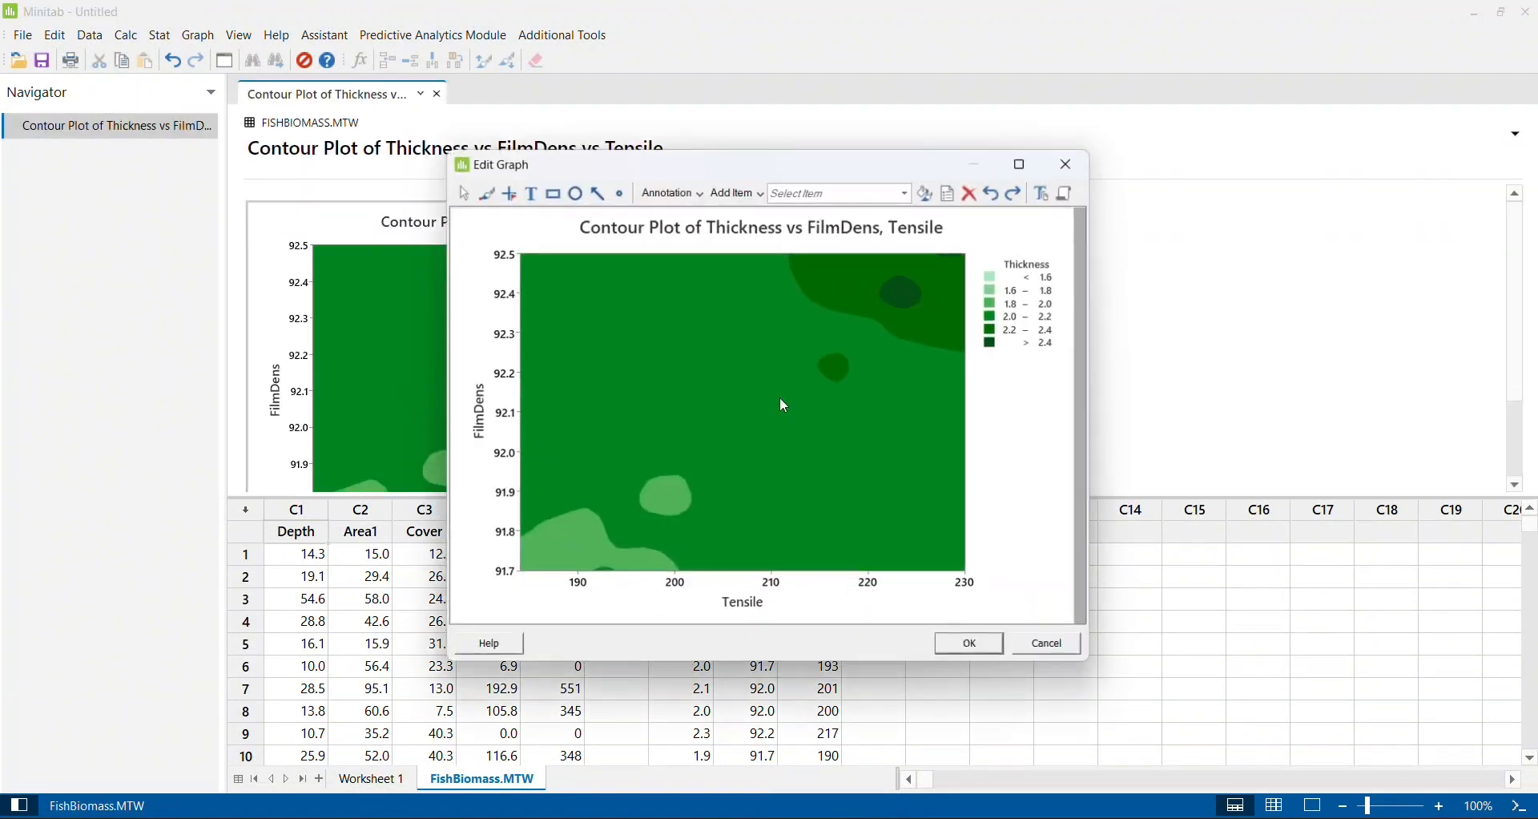
pyautogui.click(1028, 163)
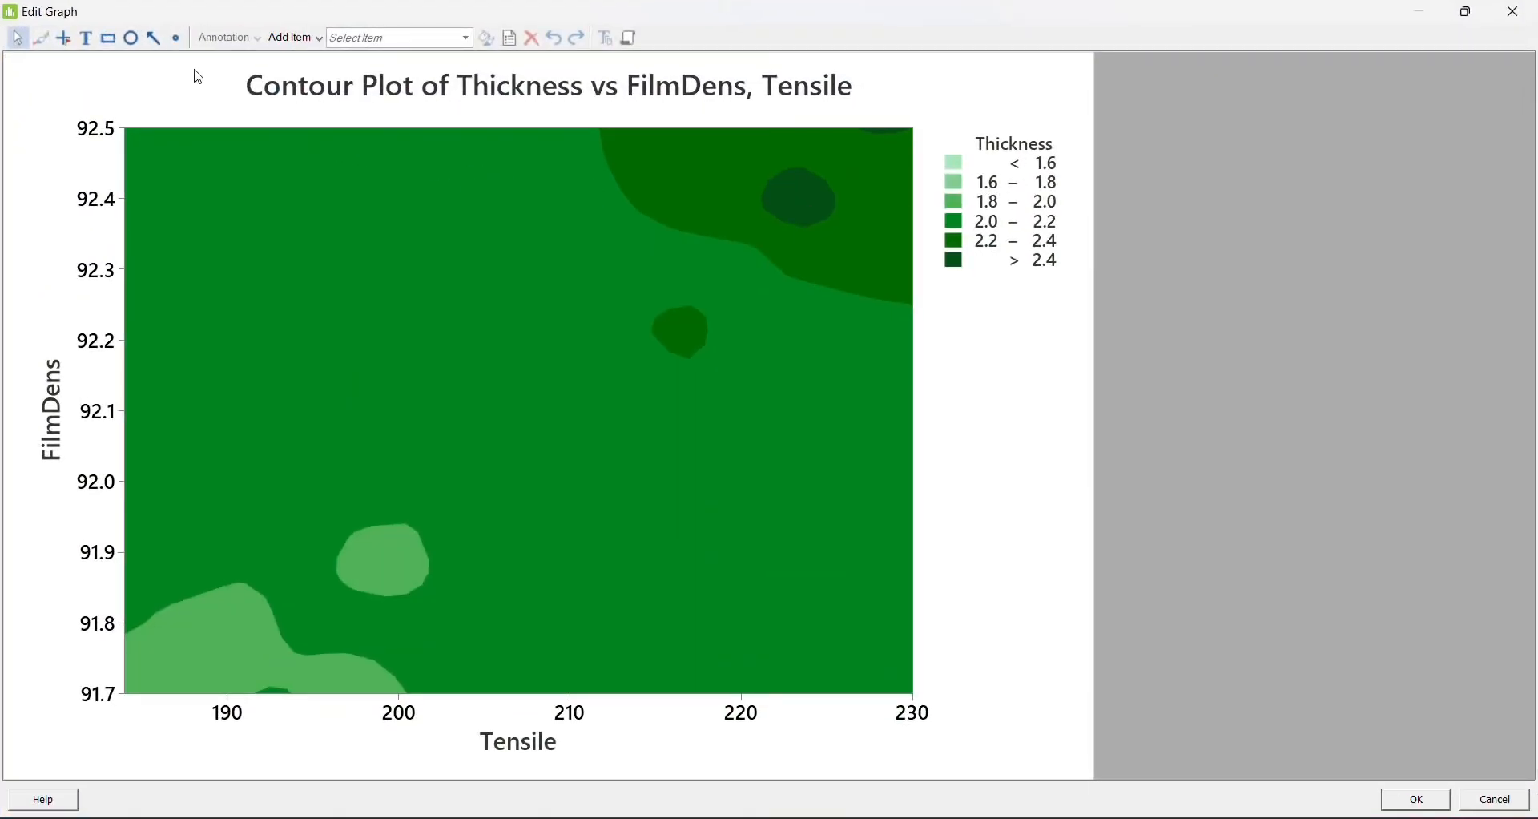
pyautogui.click(64, 39)
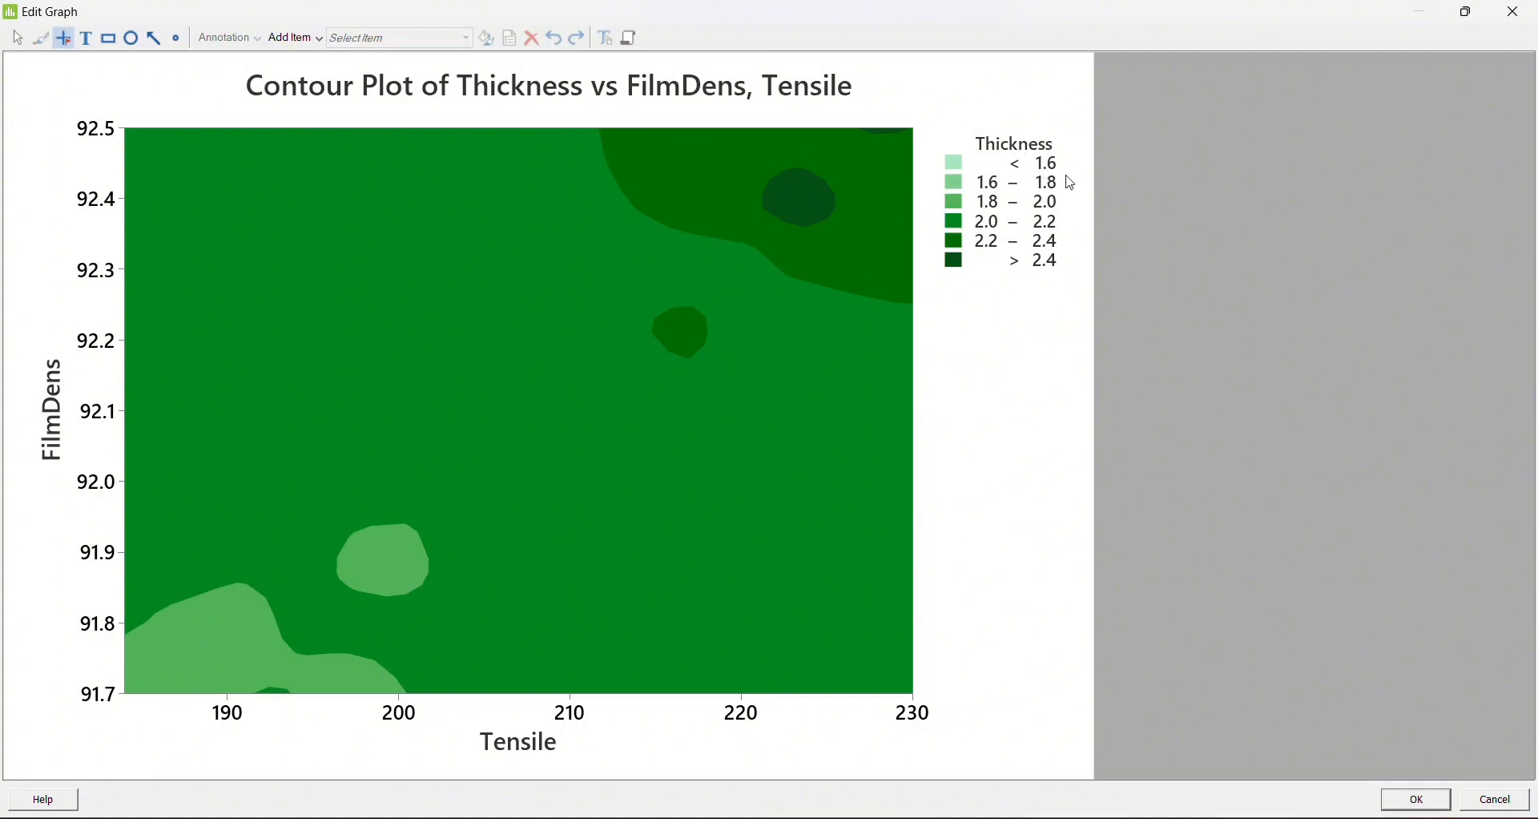
pyautogui.click(1057, 309)
pyautogui.click(1519, 13)
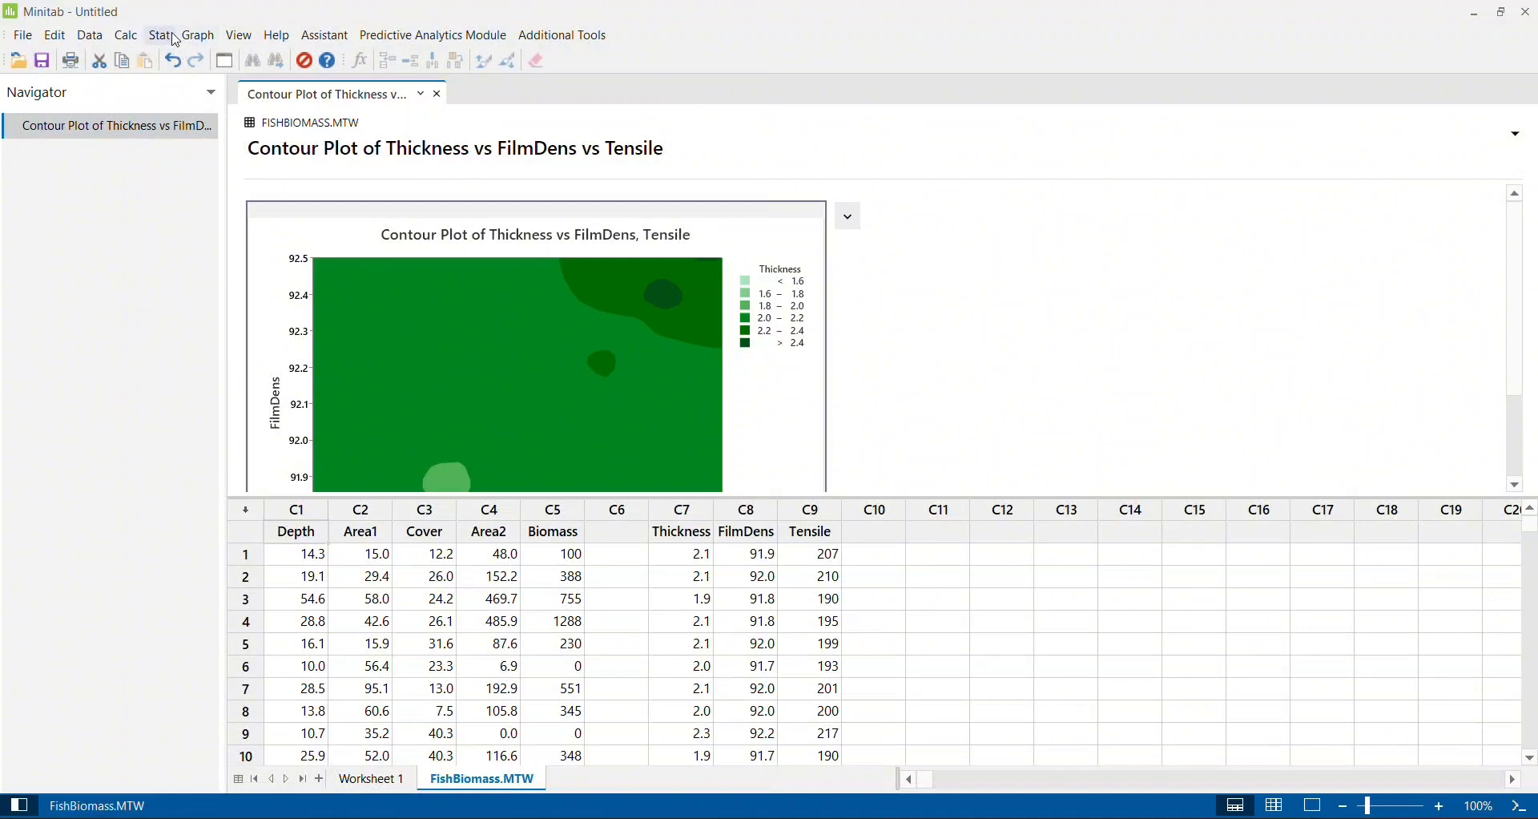
# - Create a second contour plot with Biomass as the Z variable, Depth as Y and Cover as X
pyautogui.click(200, 37)
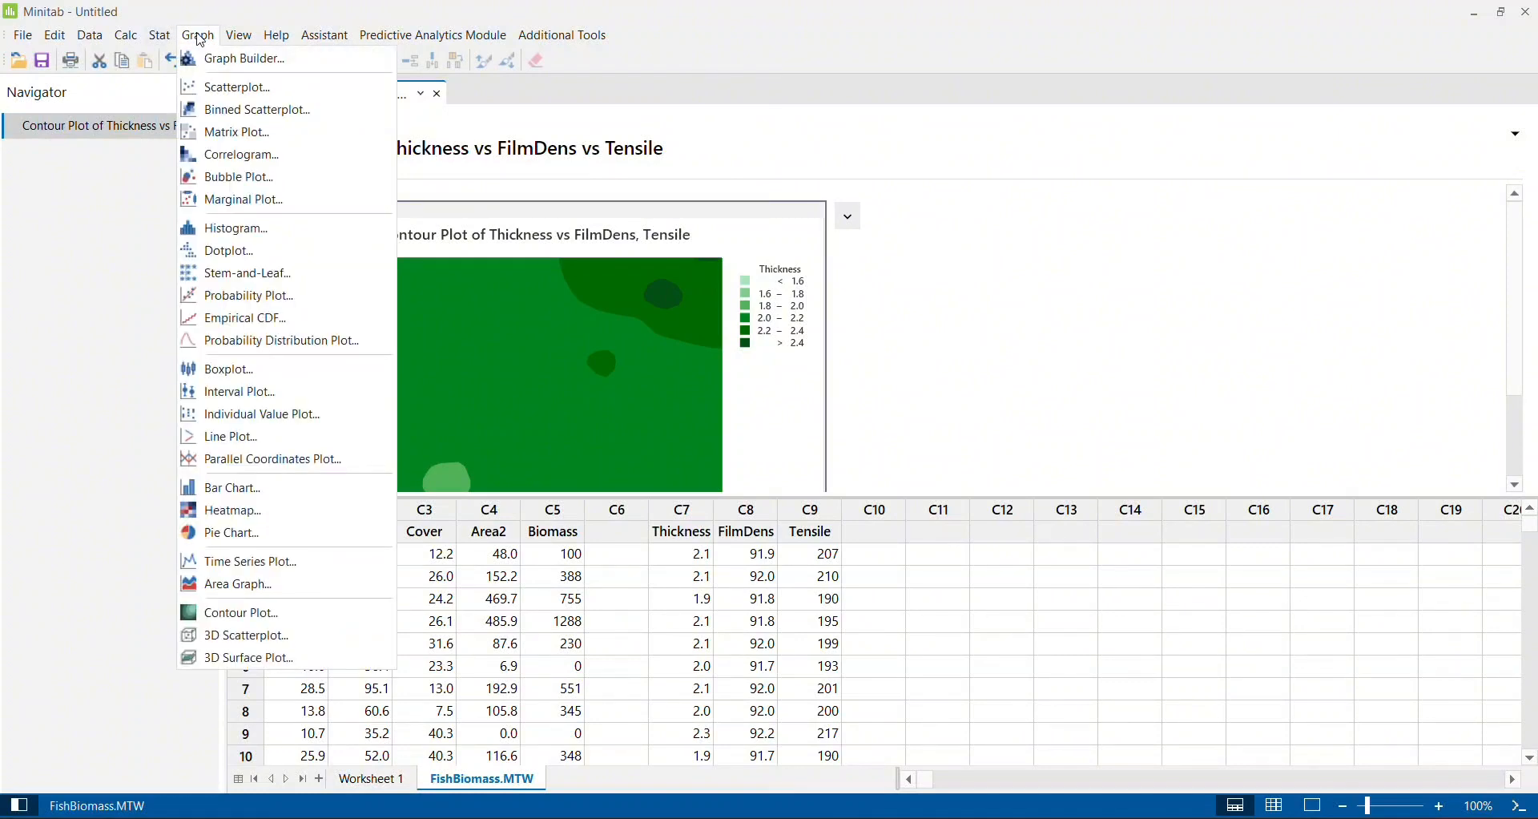
pyautogui.click(228, 619)
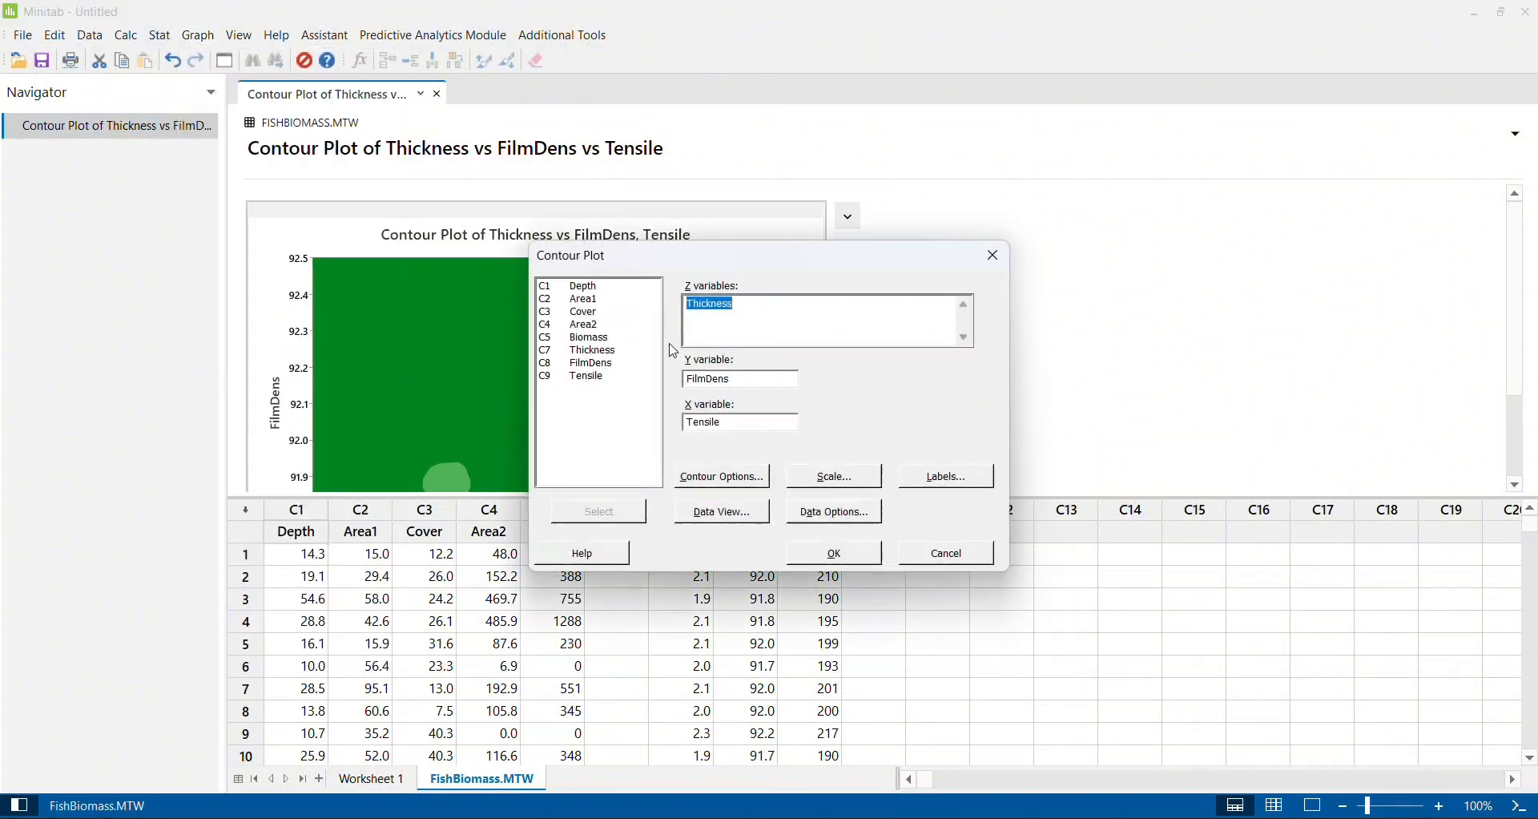
pyautogui.doubleClick(593, 338)
pyautogui.press('BackSpace')
pyautogui.press('BackSpace')
pyautogui.press('BackSpace')
pyautogui.press('BackSpace')
pyautogui.press('BackSpace')
pyautogui.press('BackSpace')
pyautogui.press('BackSpace')
pyautogui.press('BackSpace')
pyautogui.doubleClick(589, 286)
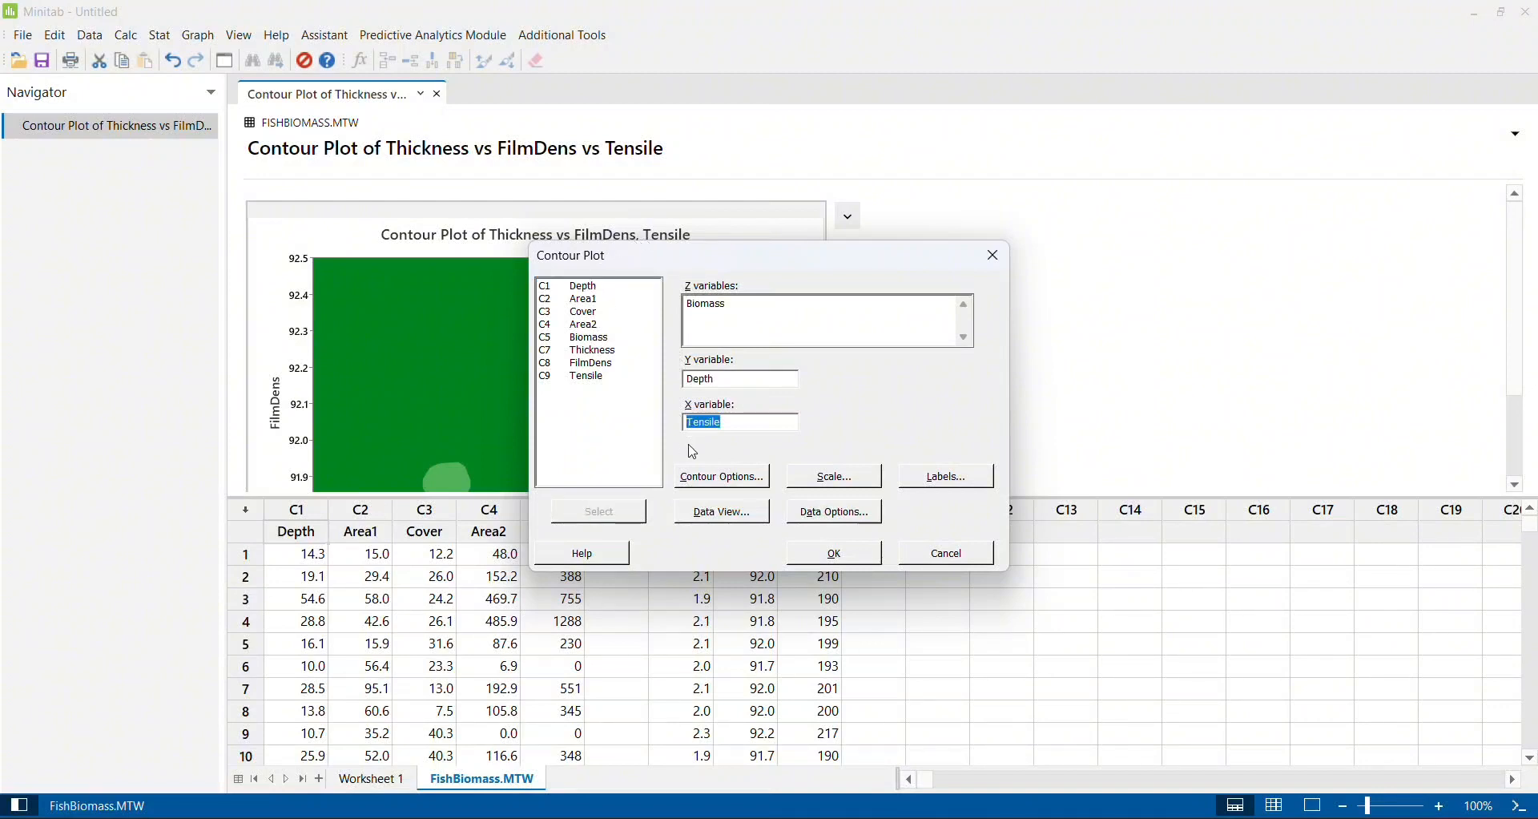
pyautogui.doubleClick(601, 312)
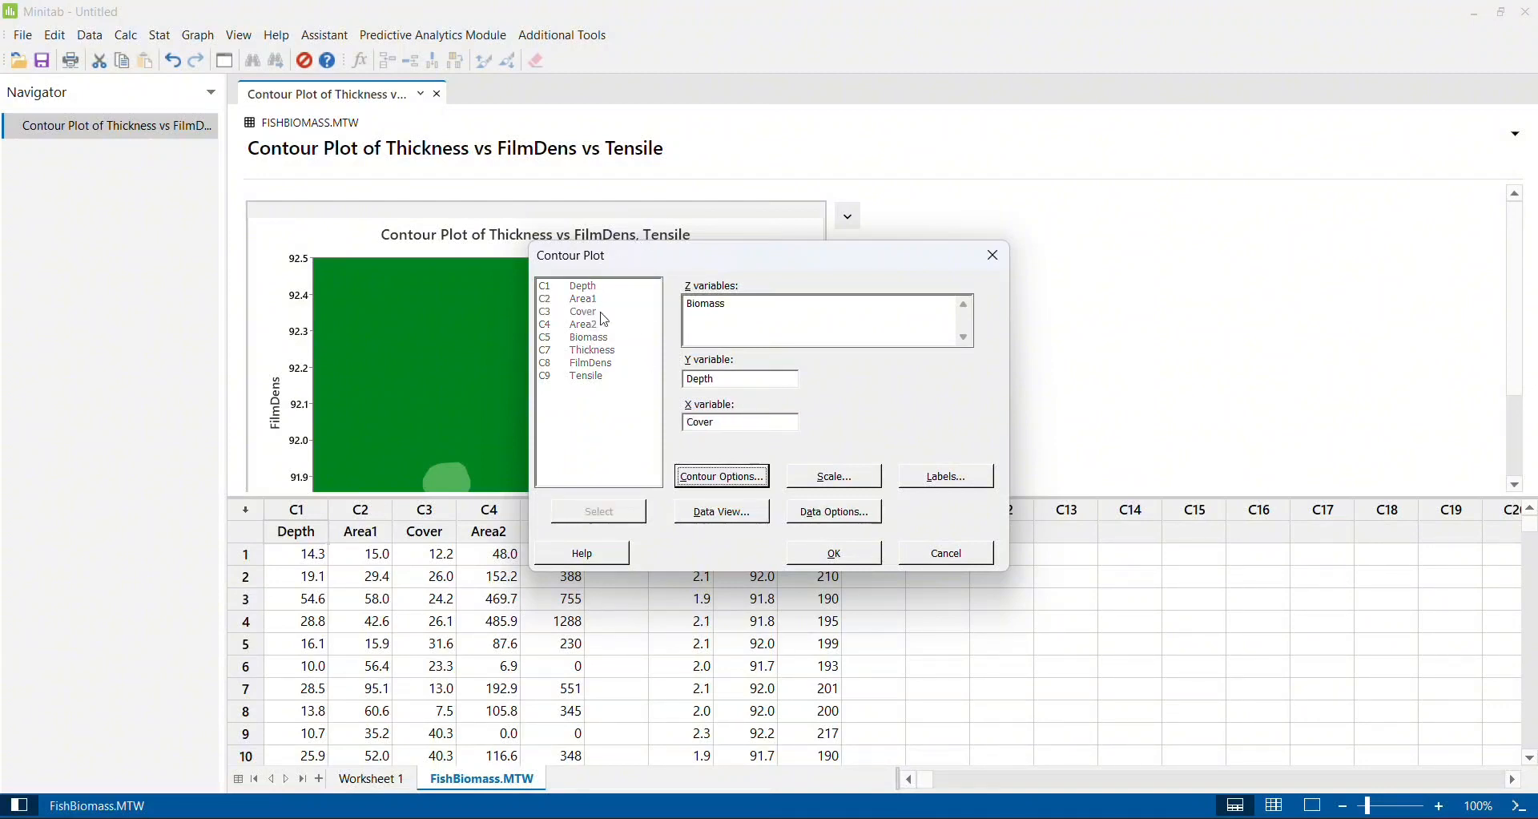
pyautogui.click(851, 561)
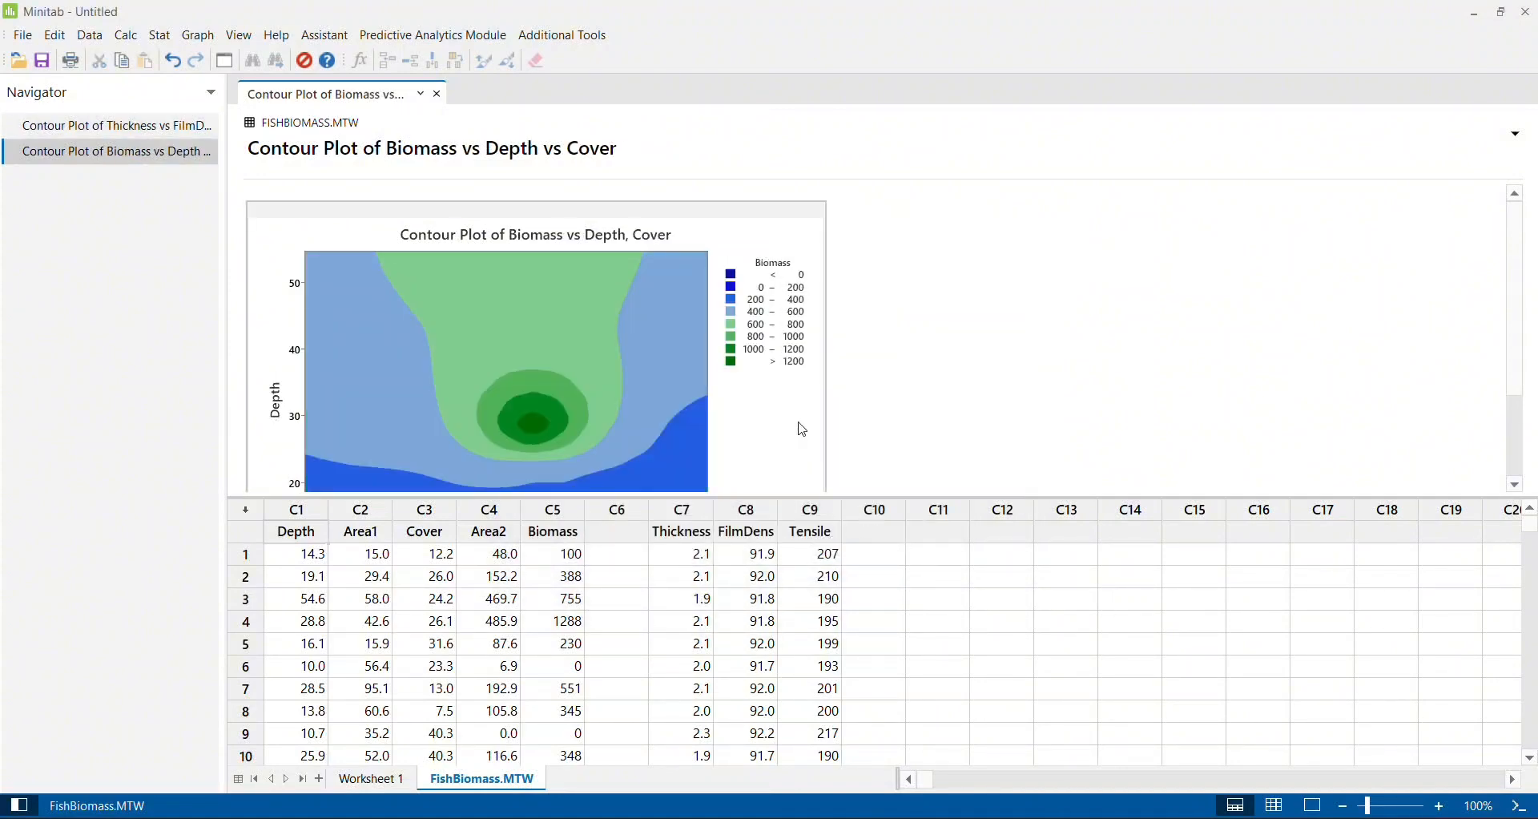
# - Examine the Biomass contour plot at full size with the crosshairs, reading Depth and Cover across the contour regions, and close the graph editor
pyautogui.doubleClick(803, 430)
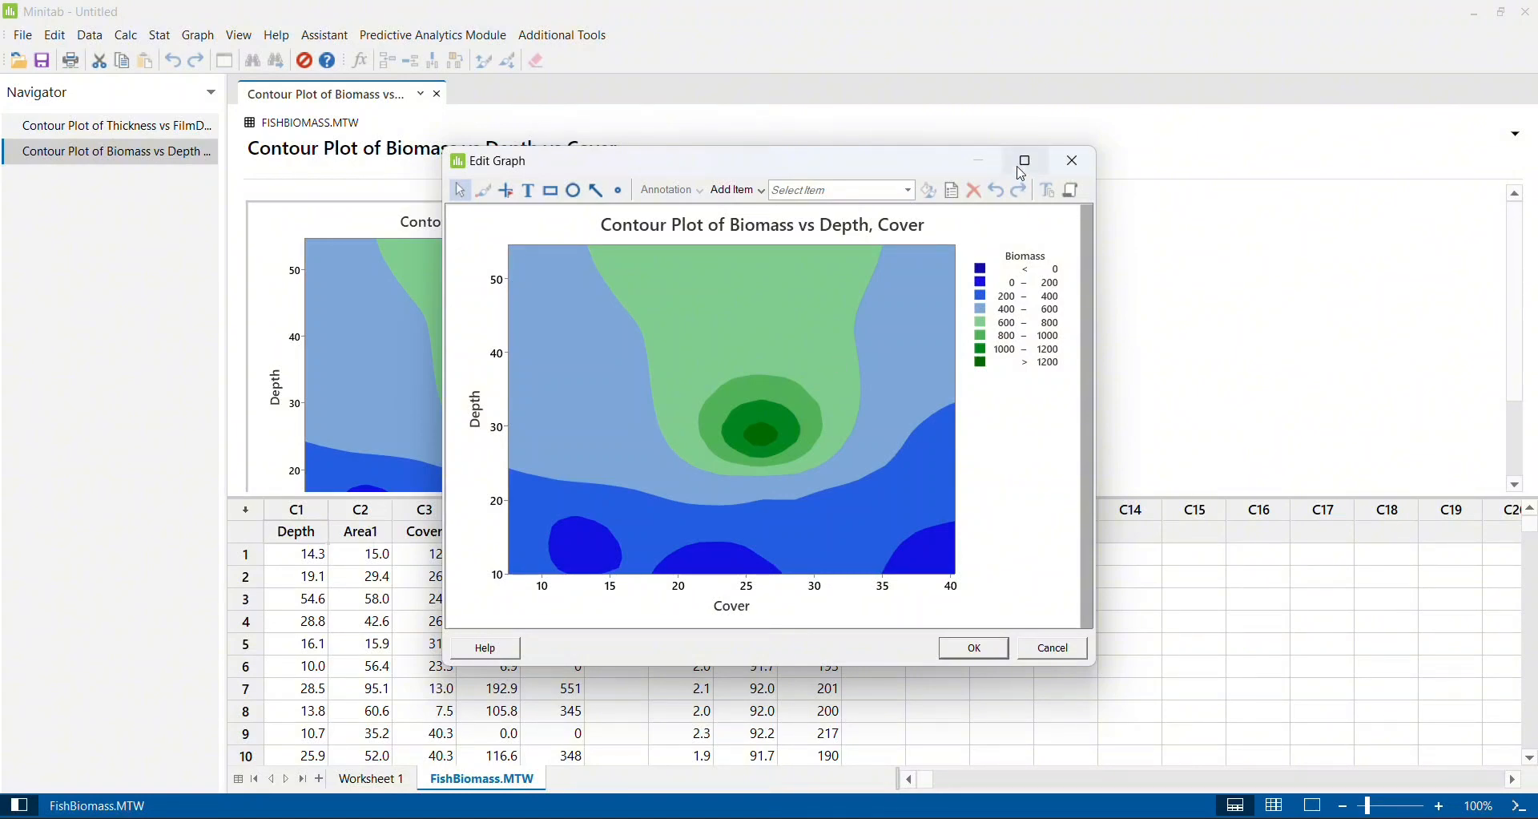
pyautogui.click(1022, 165)
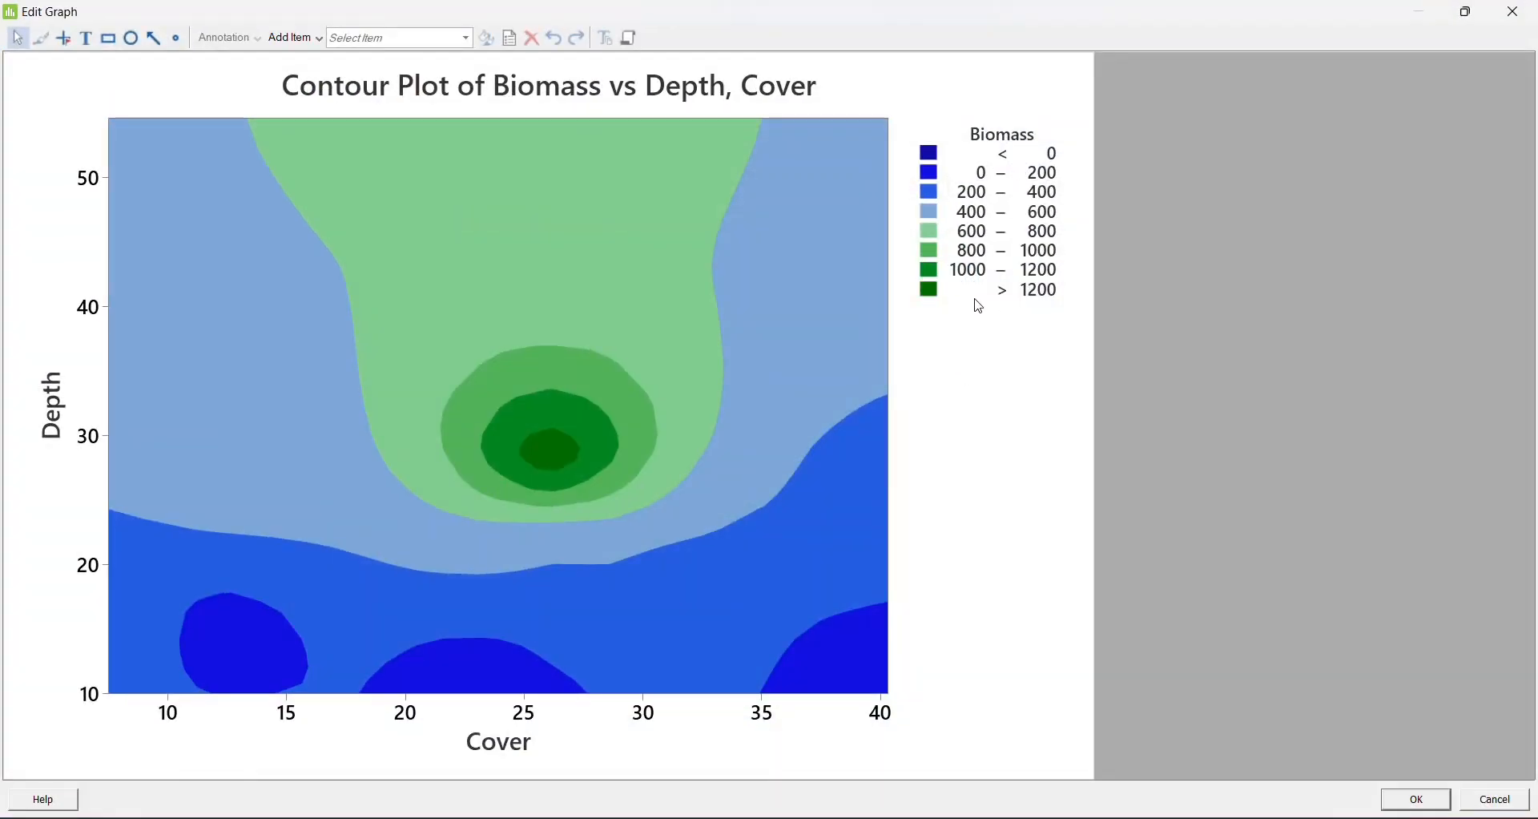
pyautogui.click(64, 38)
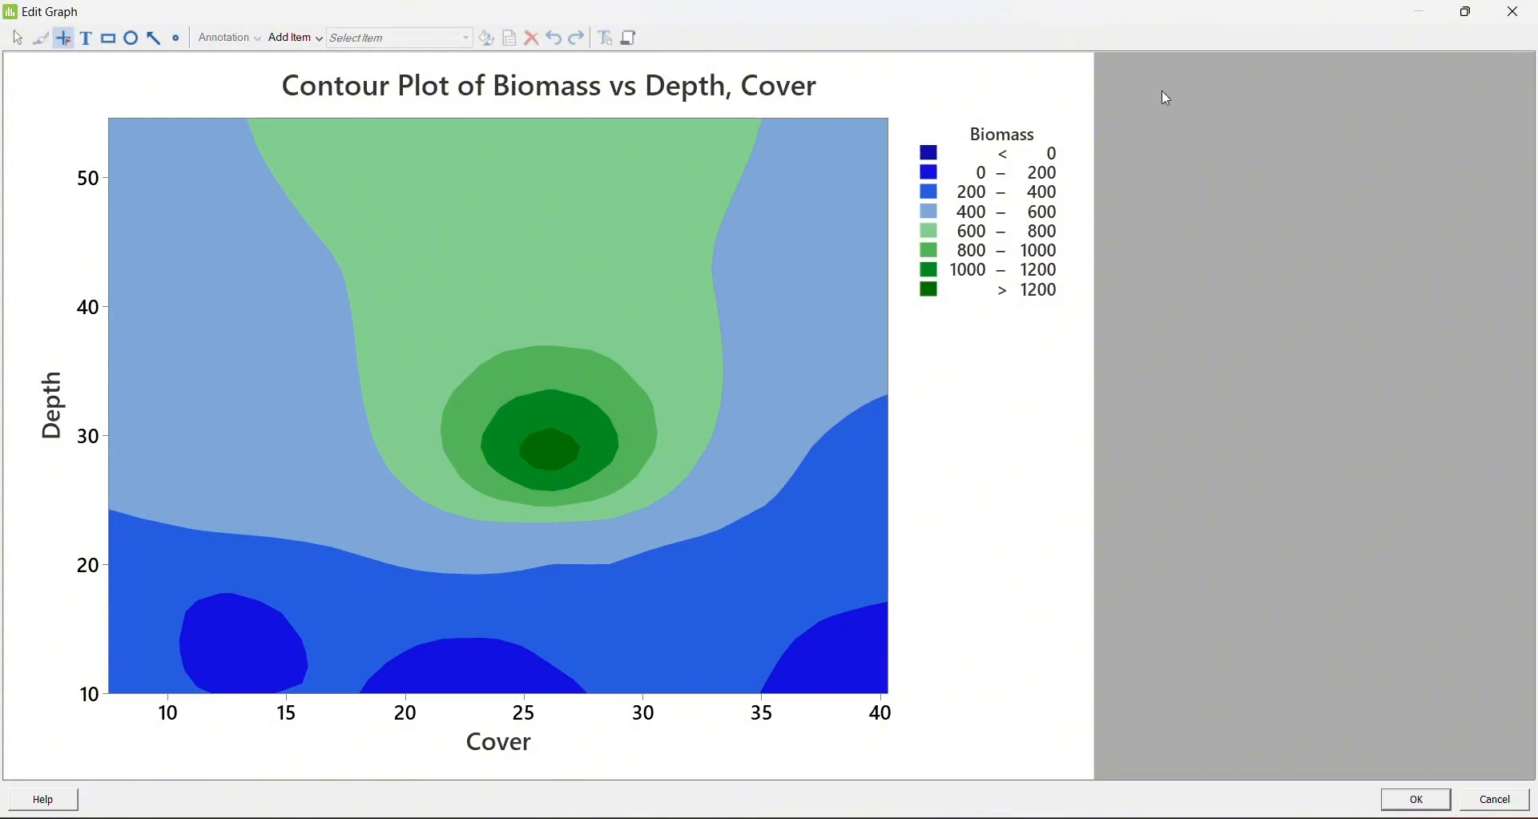
pyautogui.click(1521, 17)
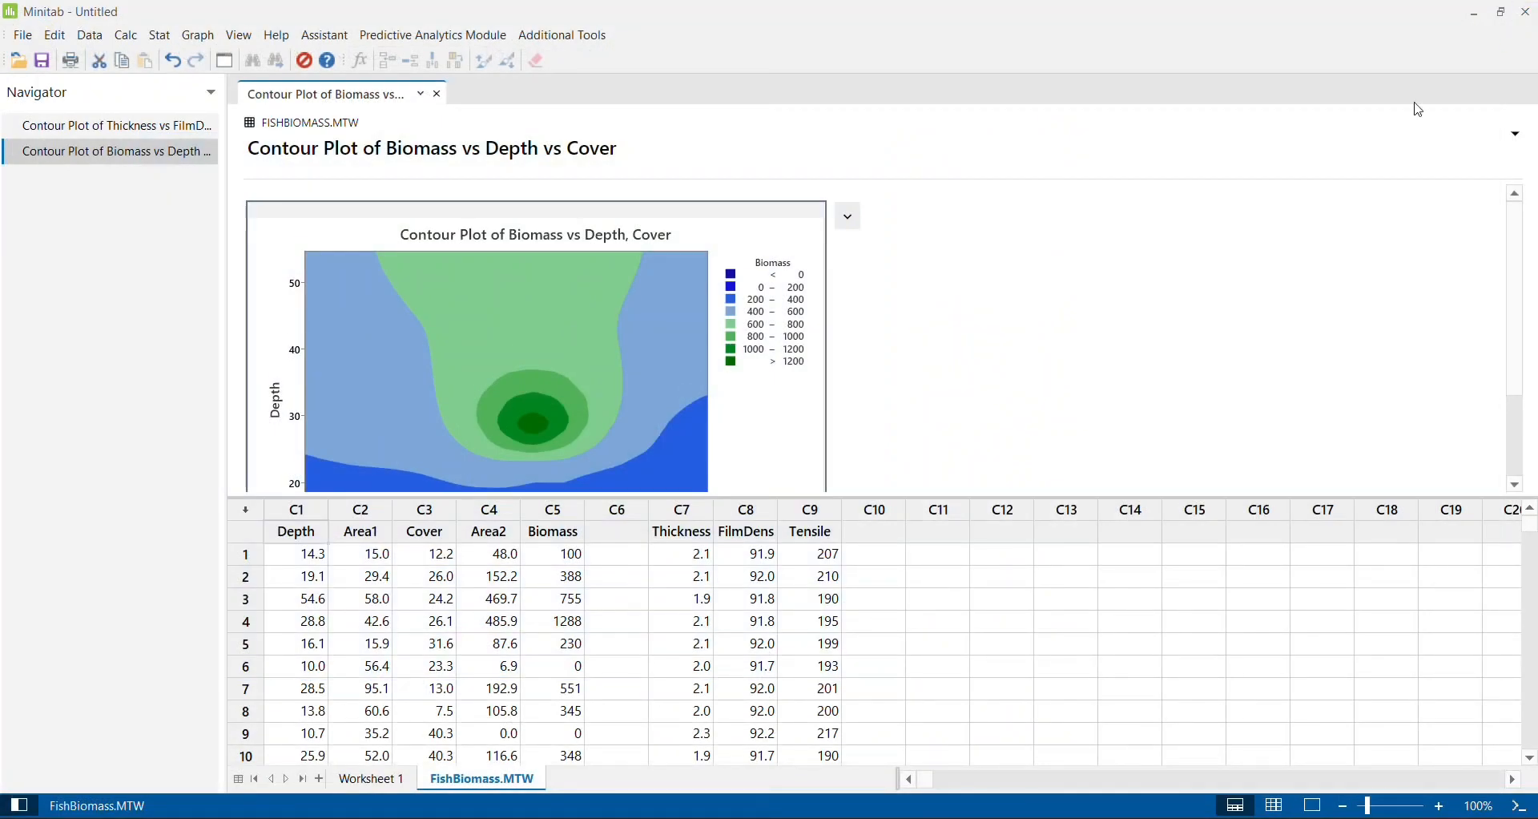
pyautogui.click(198, 40)
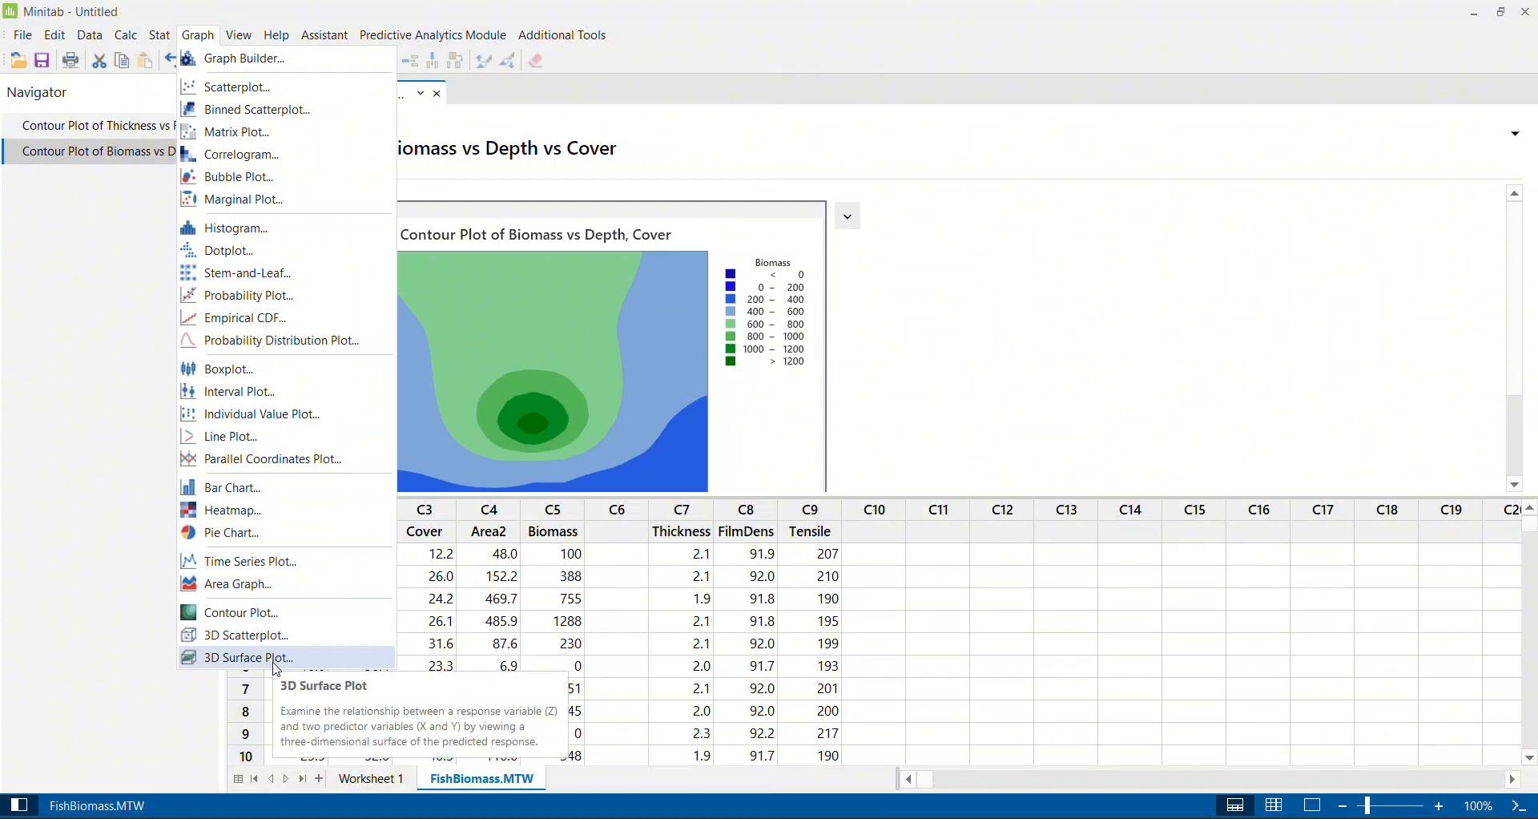
pyautogui.click(1035, 346)
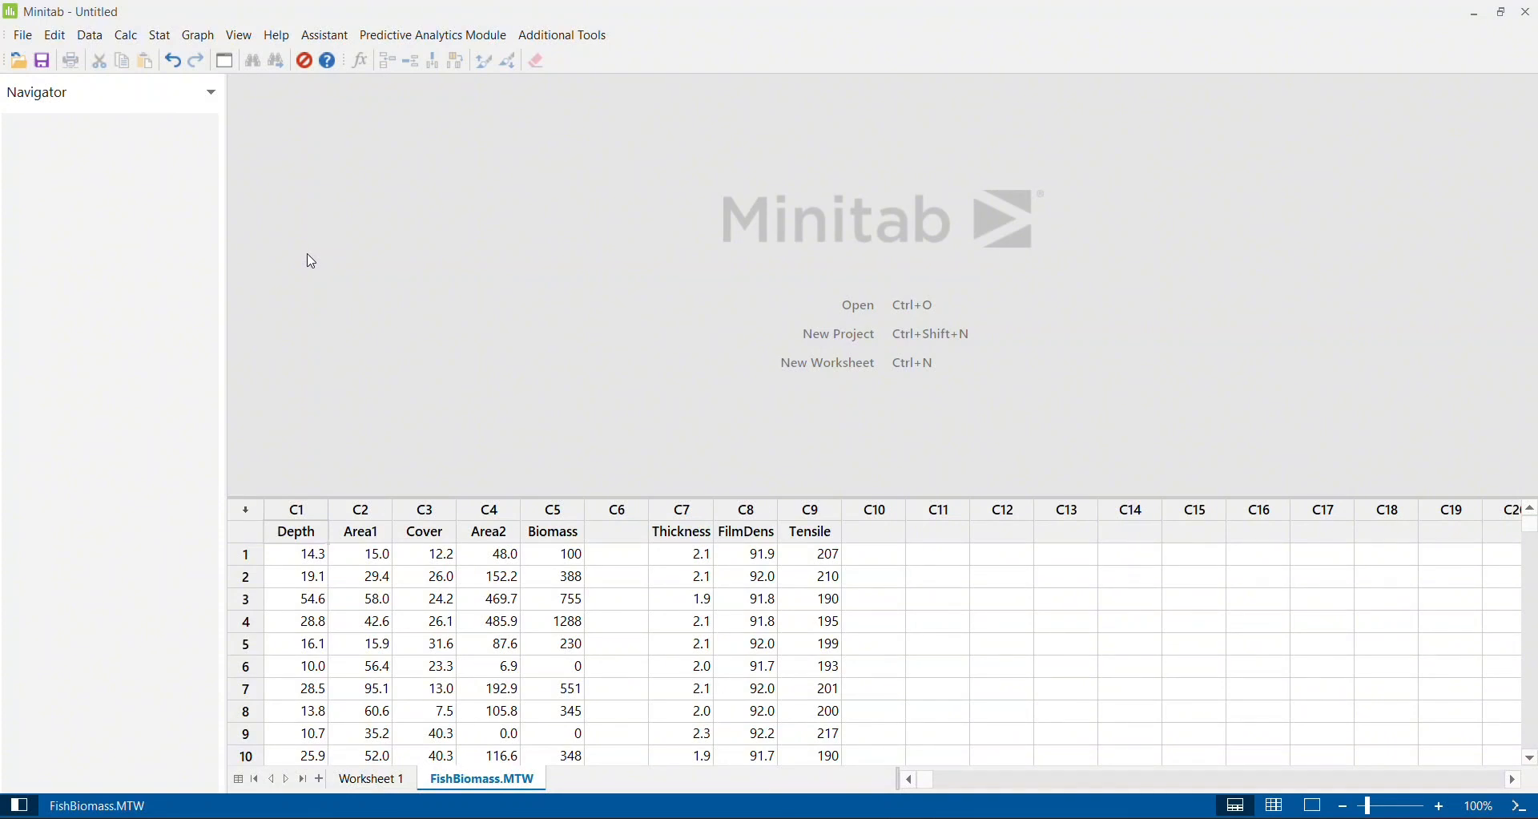
# - Create a 3D surface plot of the Surface type with Thickness as Z, FilmDens as Y and Tensile as X
pyautogui.click(200, 43)
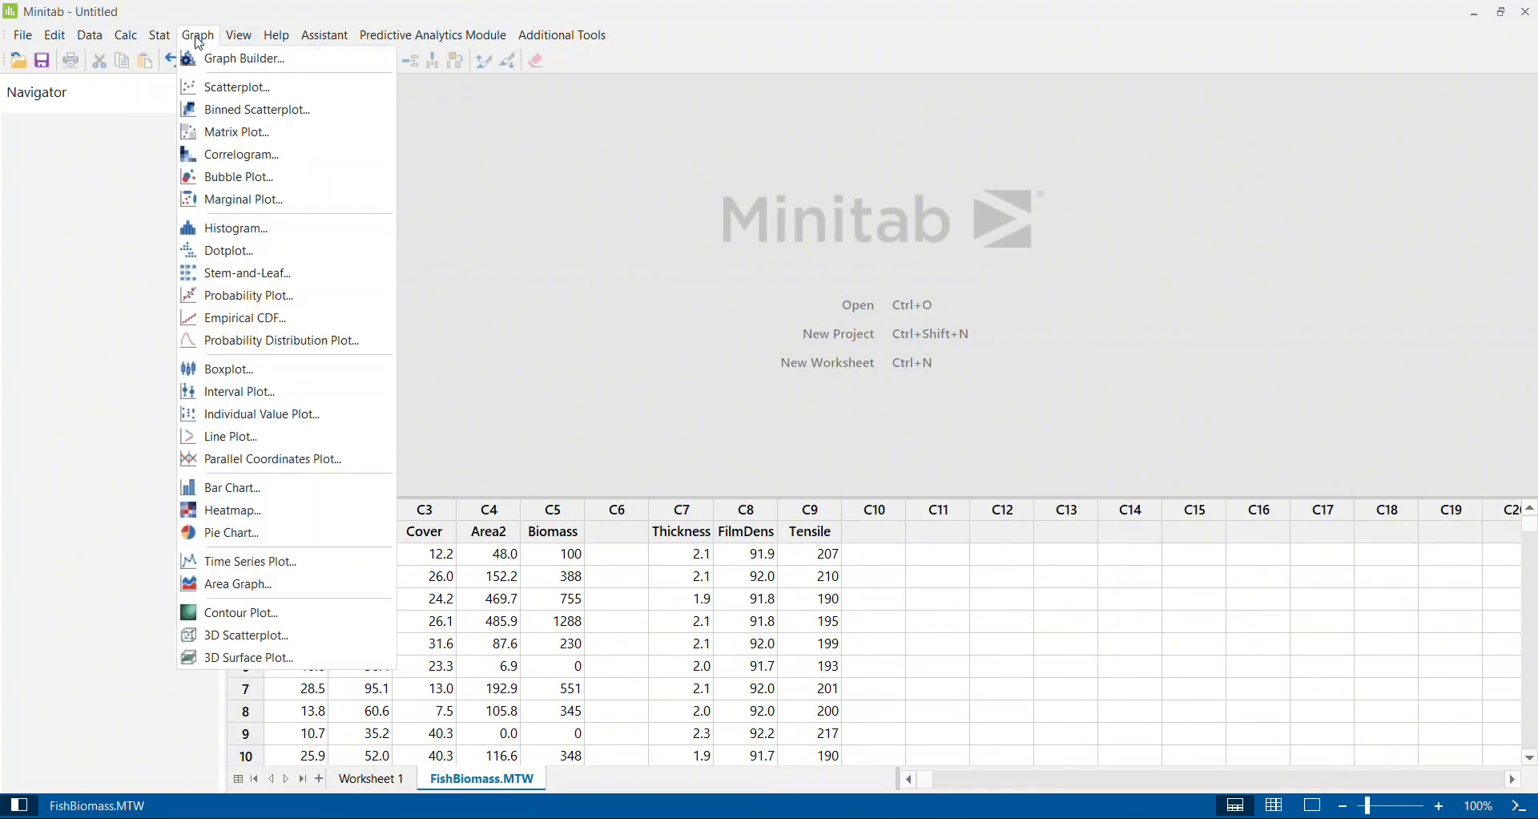
pyautogui.click(281, 662)
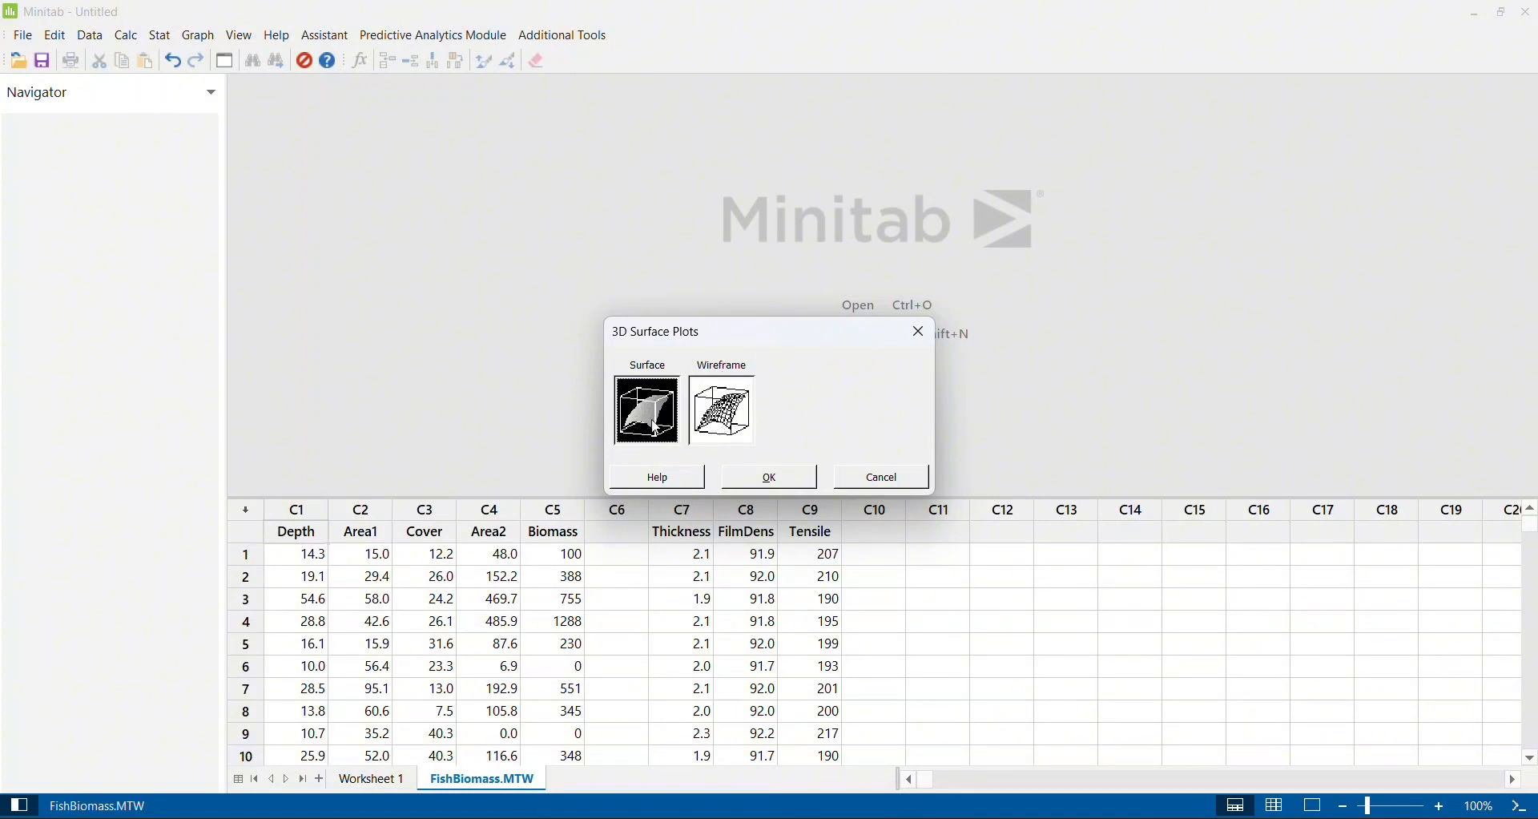
pyautogui.click(768, 482)
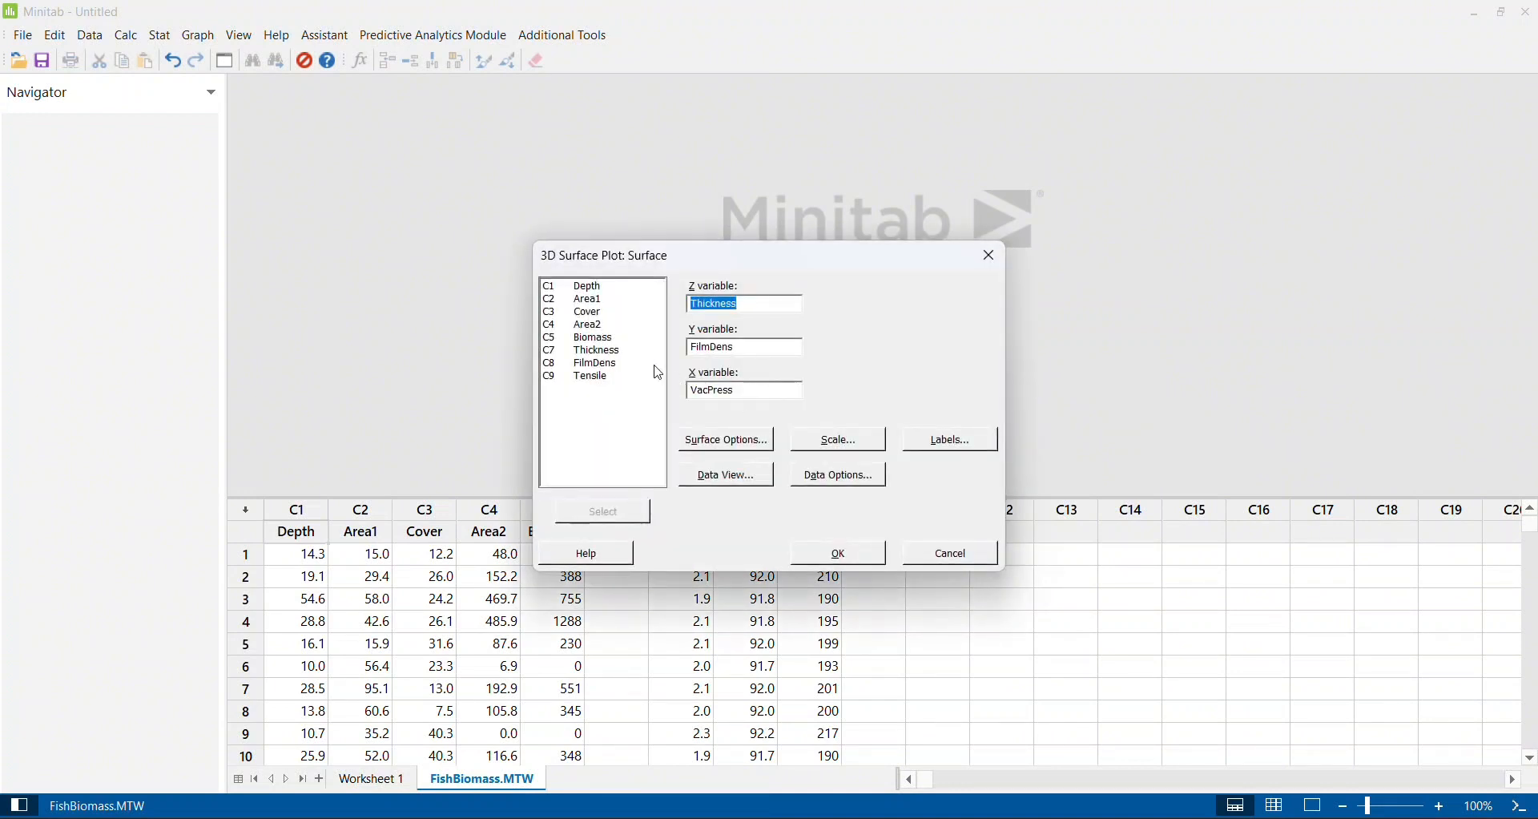
pyautogui.doubleClick(594, 354)
pyautogui.doubleClick(599, 366)
pyautogui.doubleClick(596, 379)
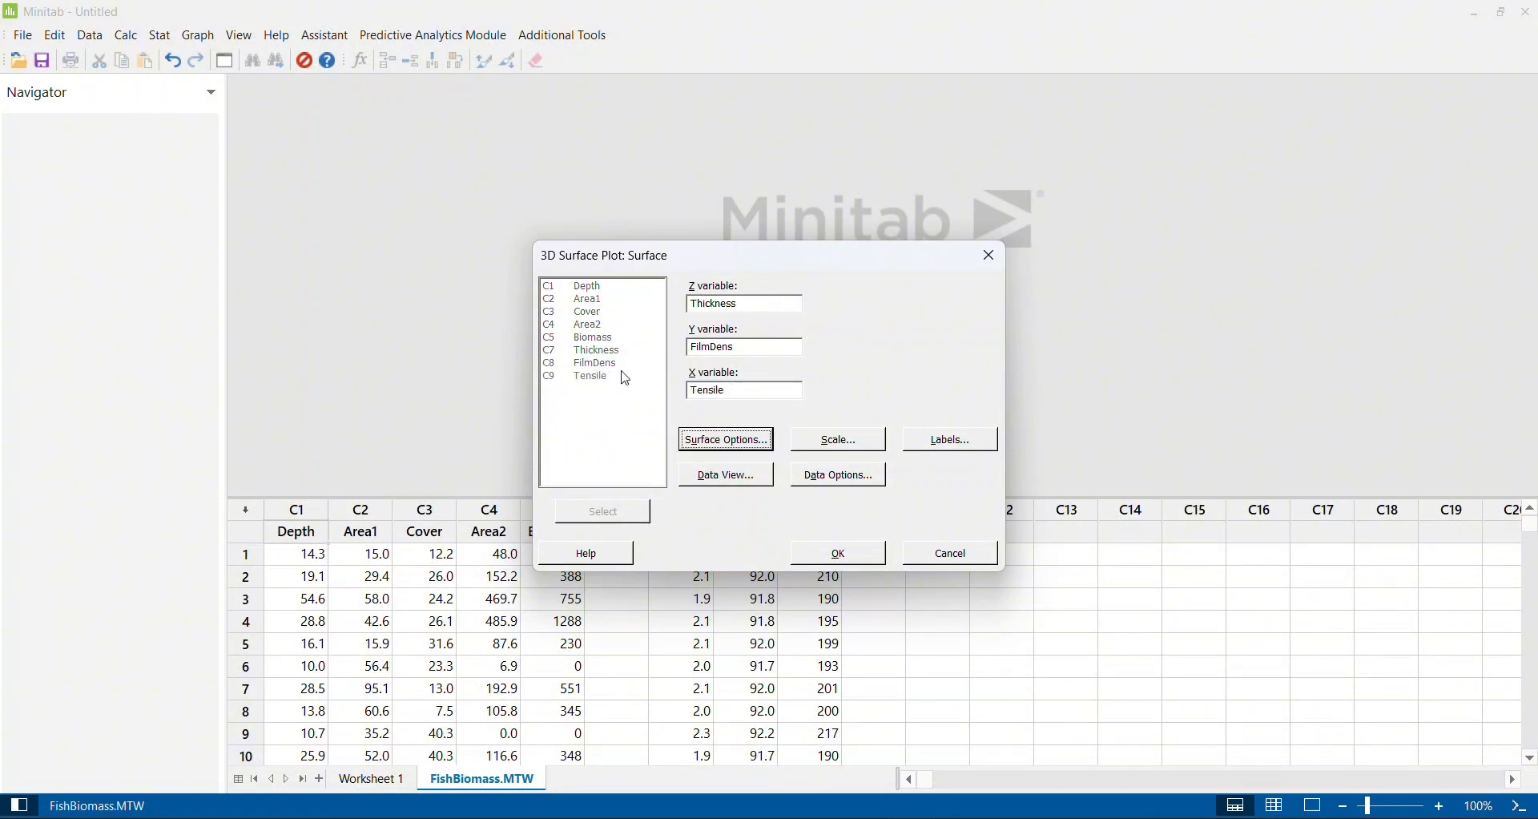
pyautogui.click(853, 559)
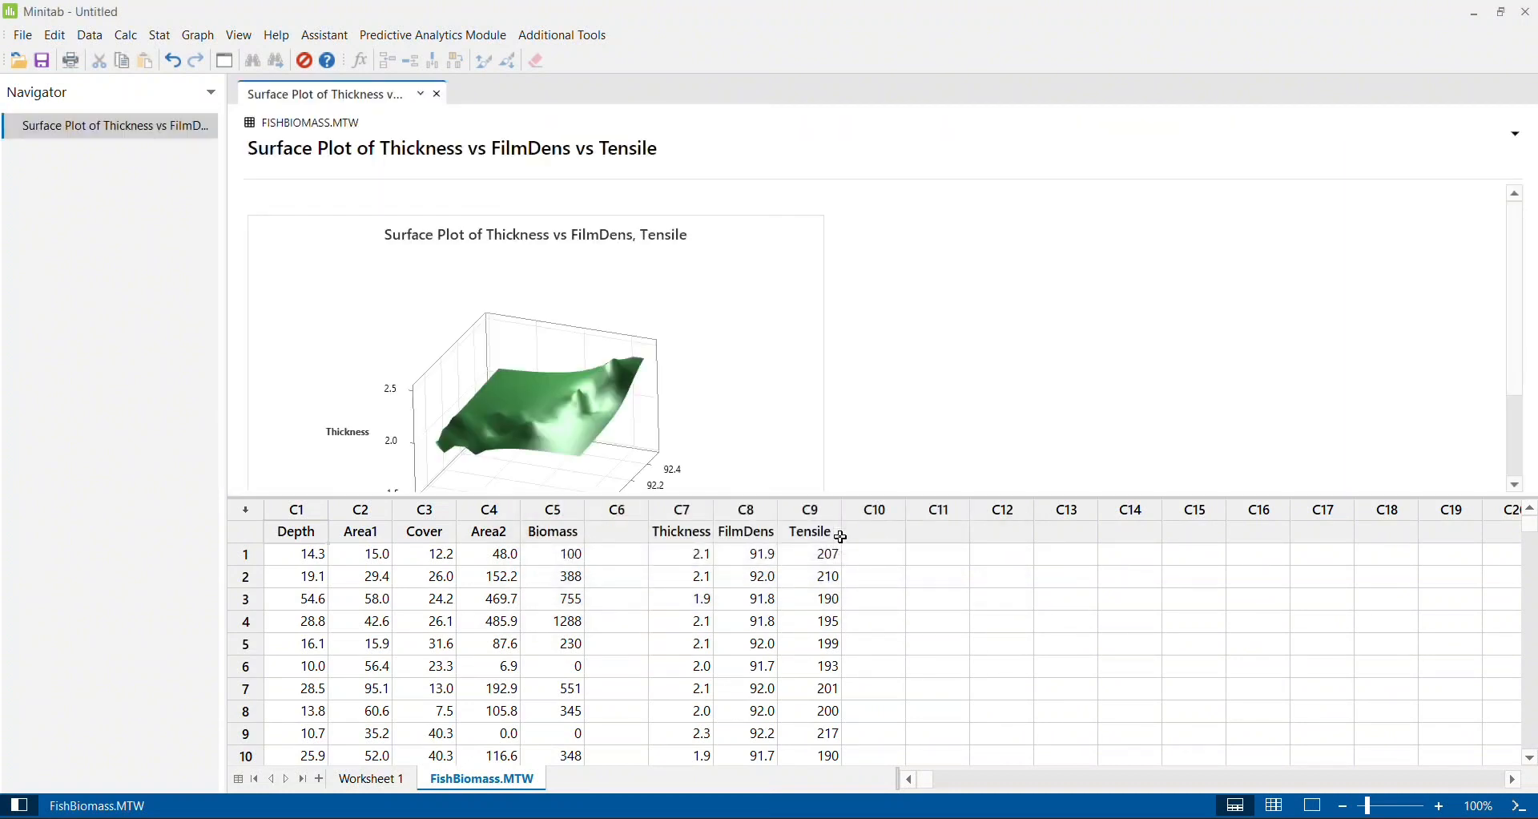
# - Open the Thickness surface plot in the graph editor and rotate it around the X axis in both directions
pyautogui.doubleClick(789, 349)
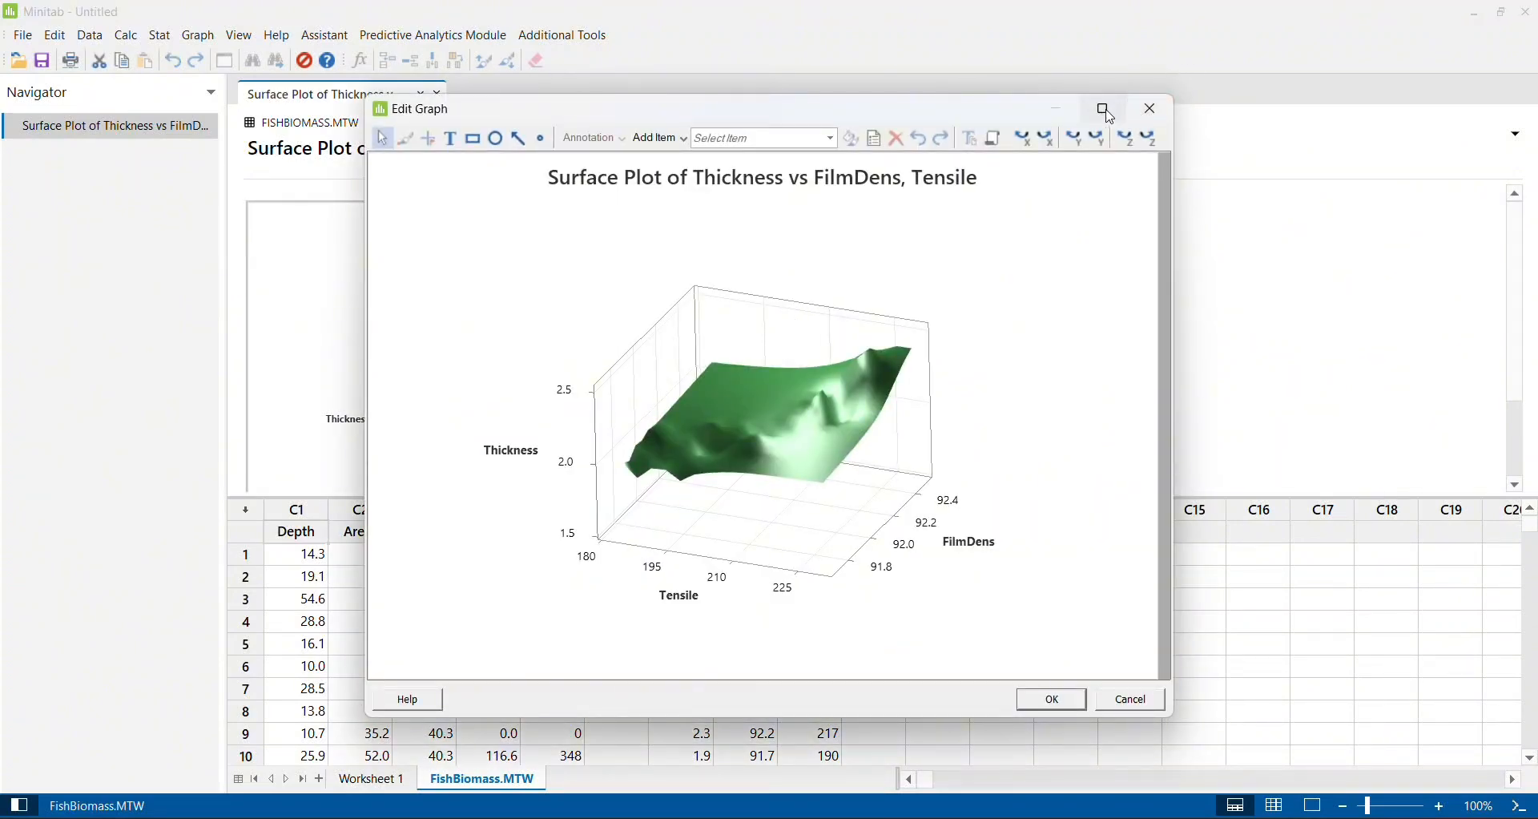
pyautogui.click(1109, 112)
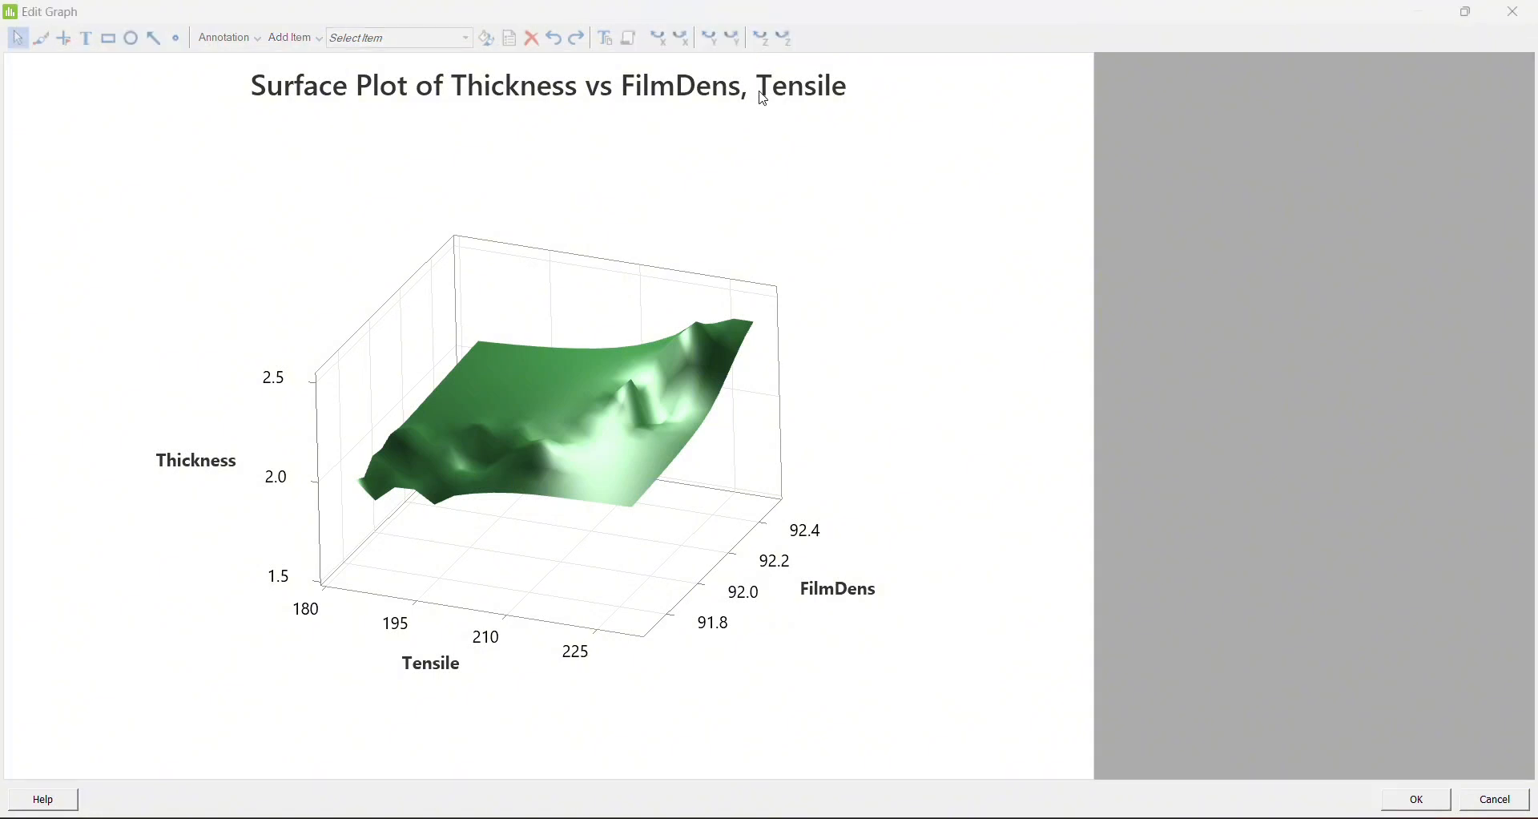
pyautogui.click(1480, 13)
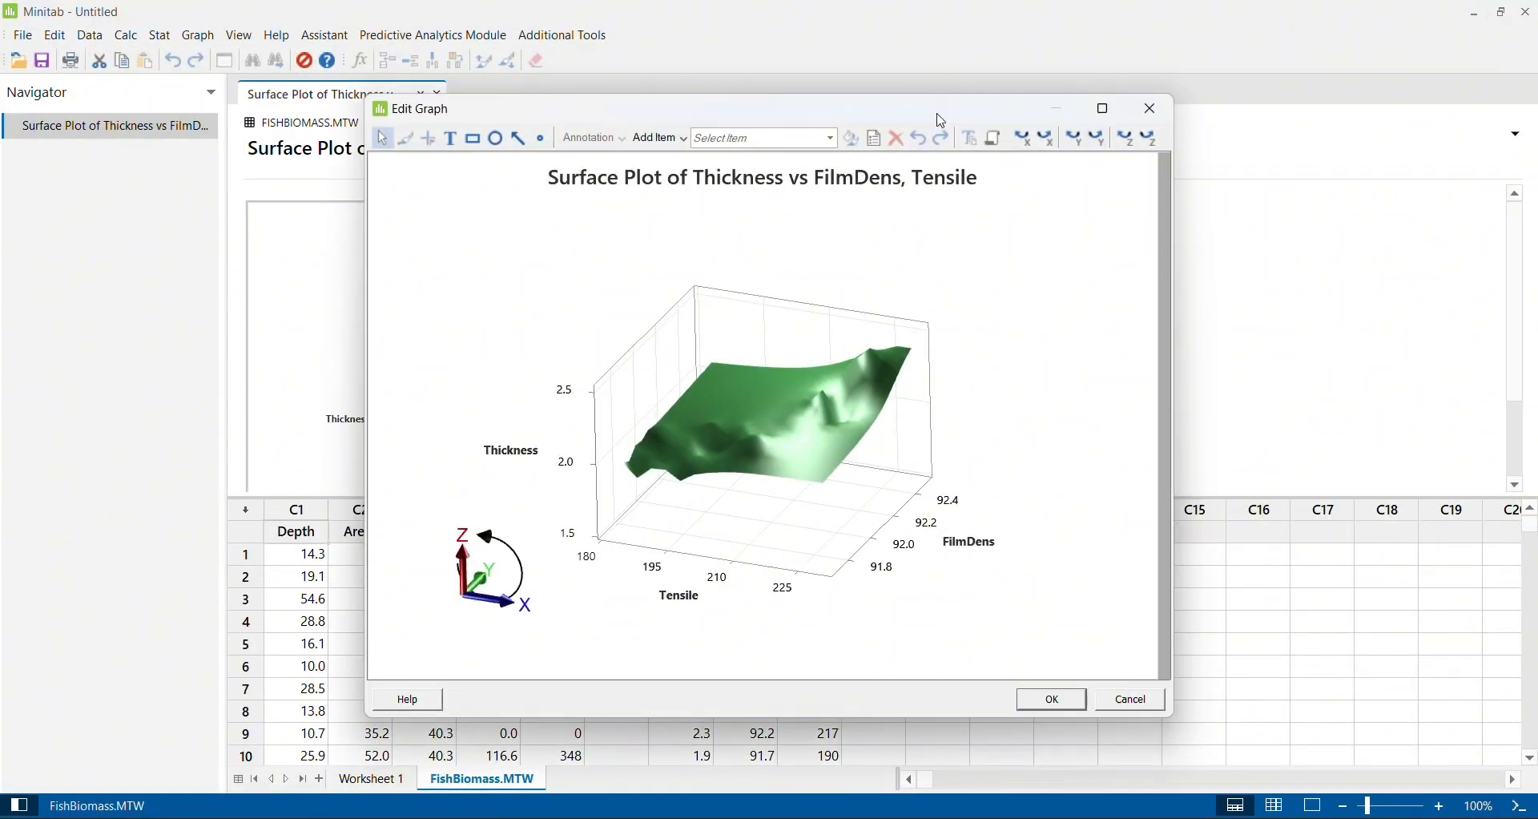
pyautogui.moveTo(1037, 148)
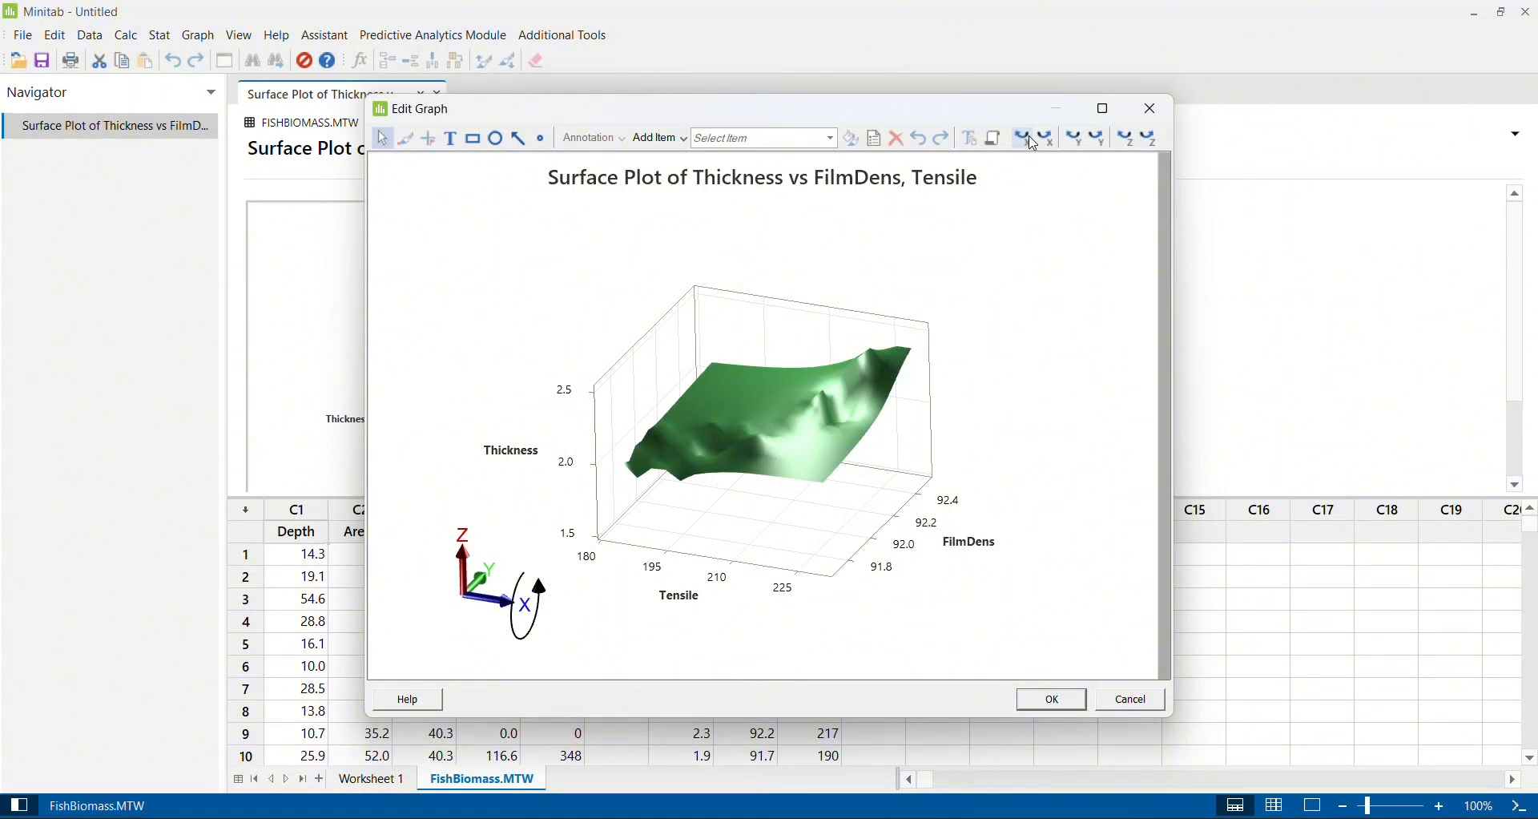
pyautogui.click(1031, 141)
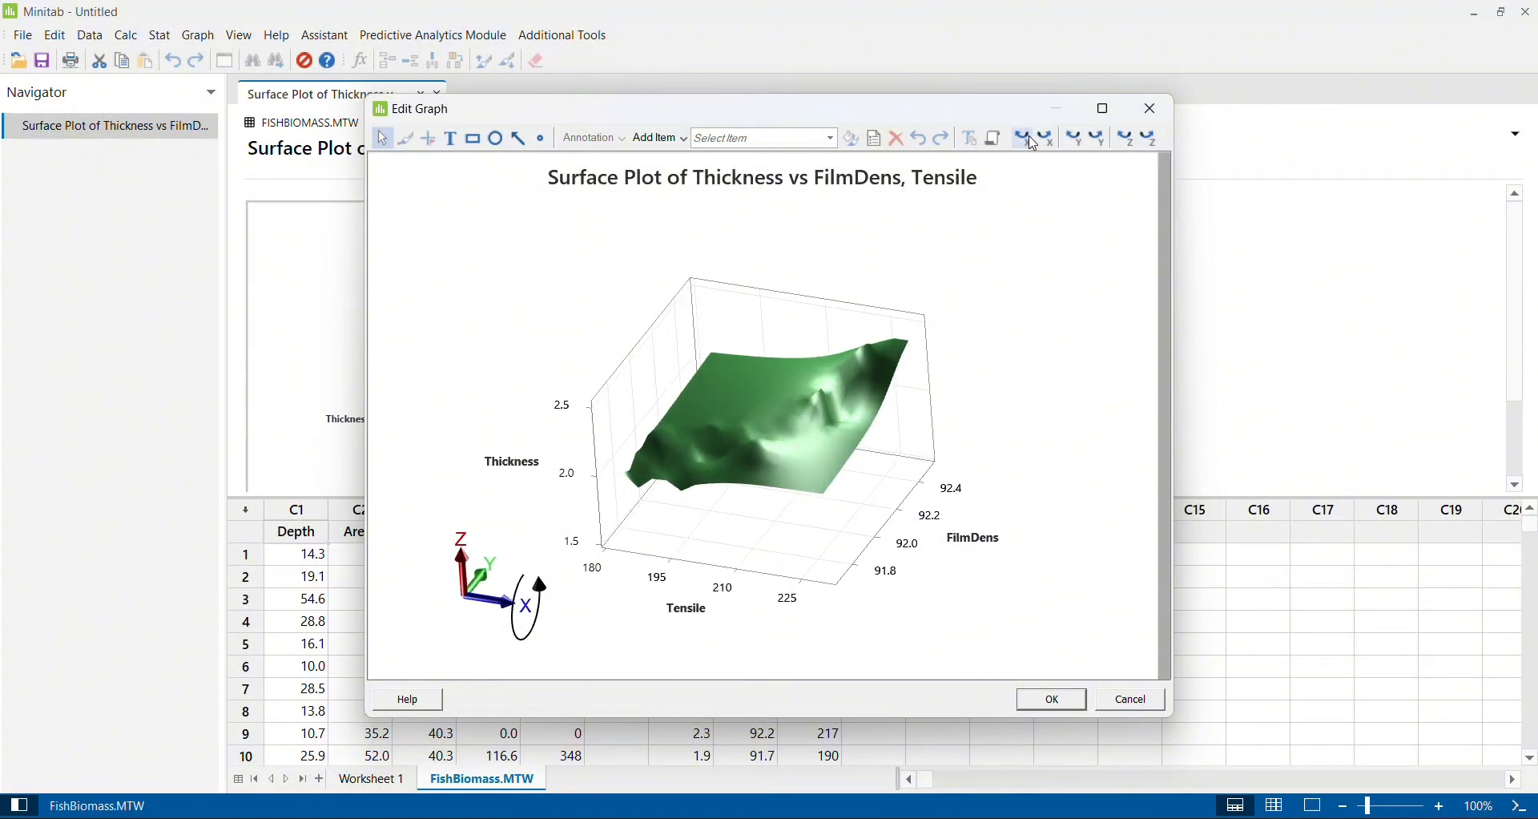
pyautogui.click(1051, 141)
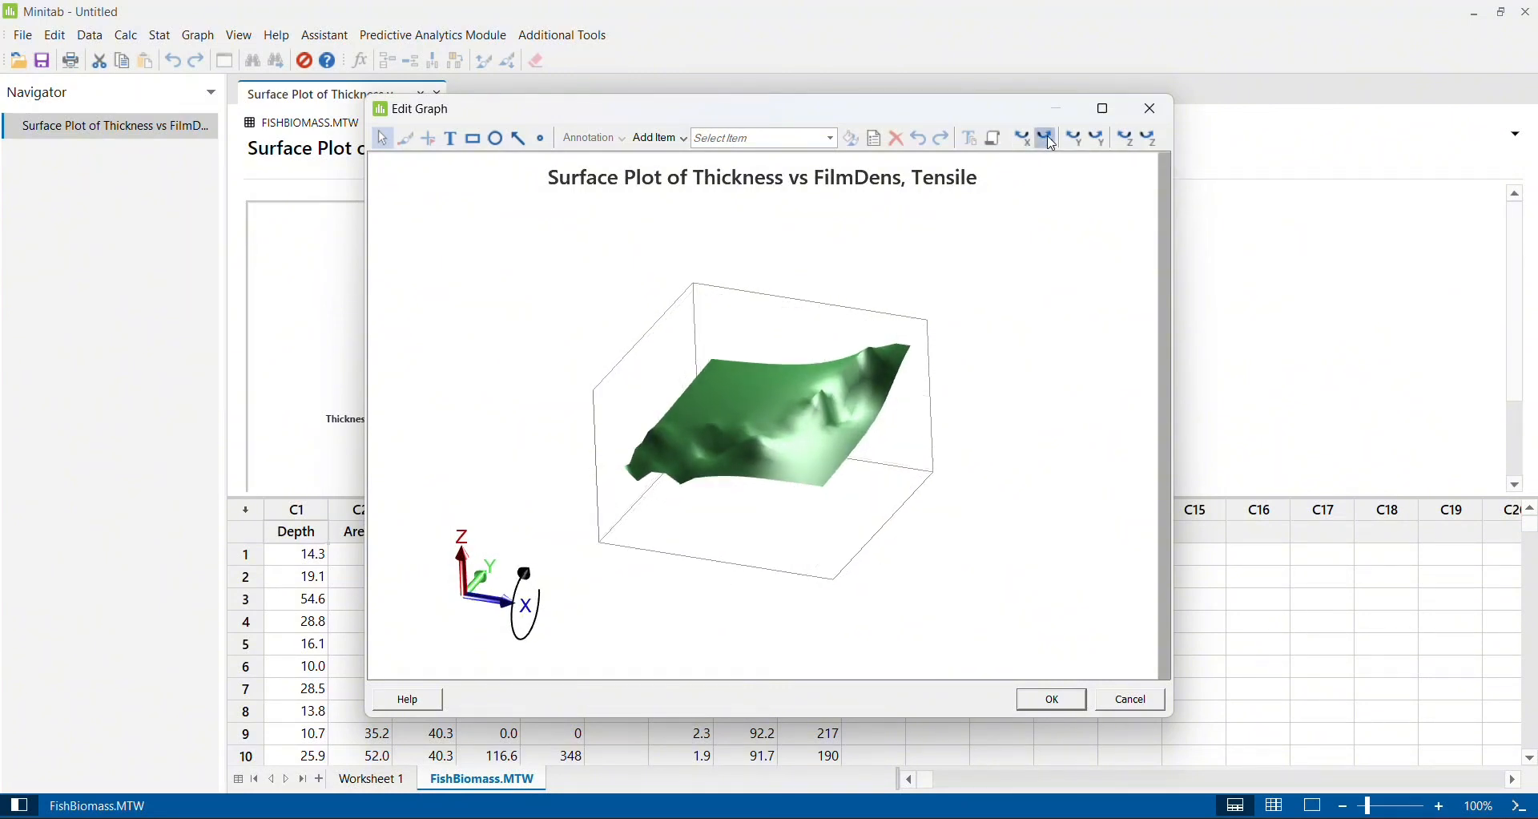
pyautogui.click(1051, 142)
pyautogui.click(1051, 143)
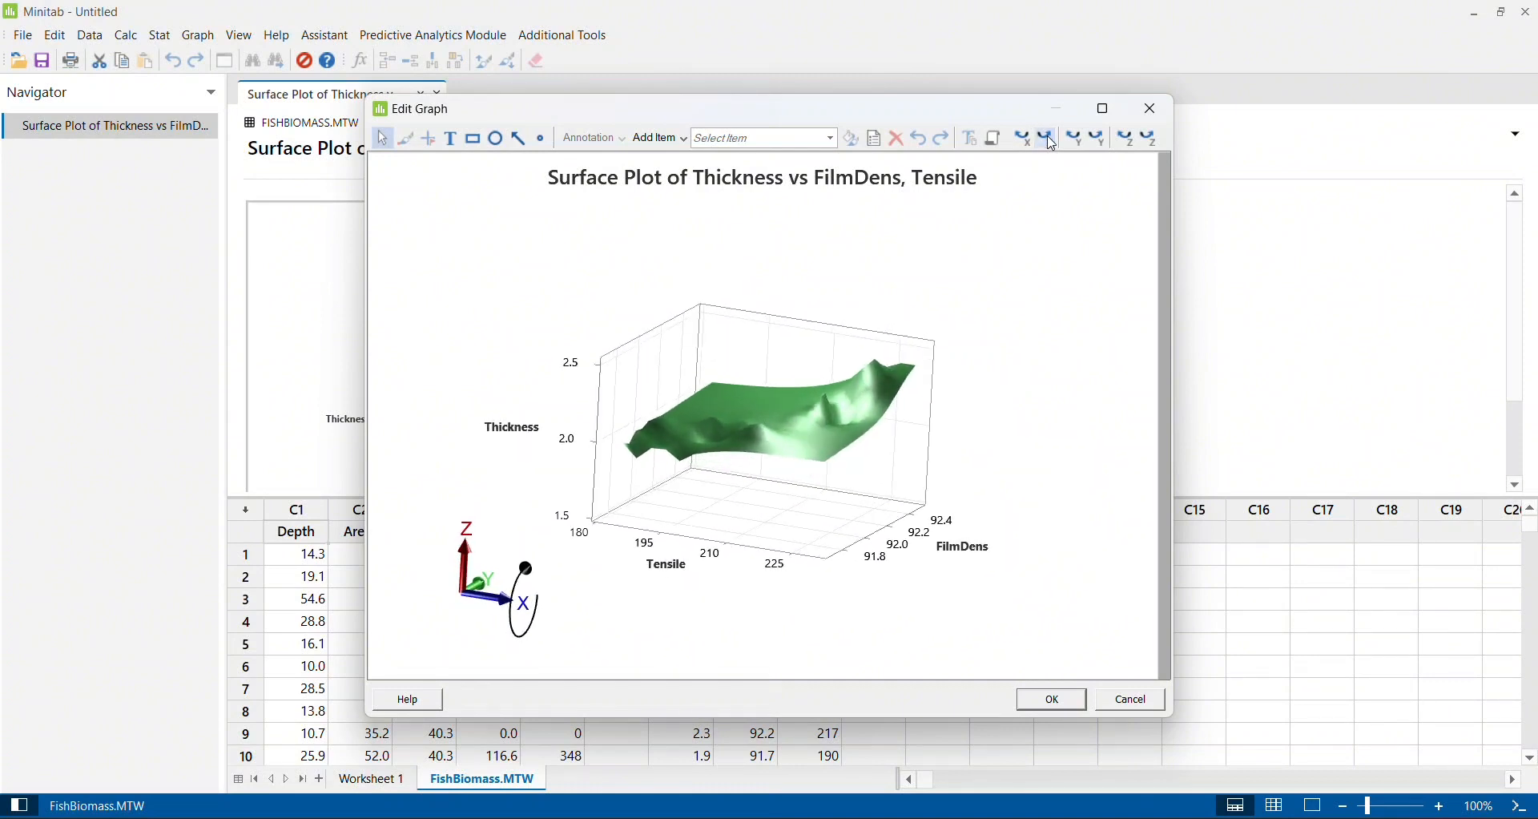
pyautogui.click(1051, 143)
pyautogui.click(1052, 142)
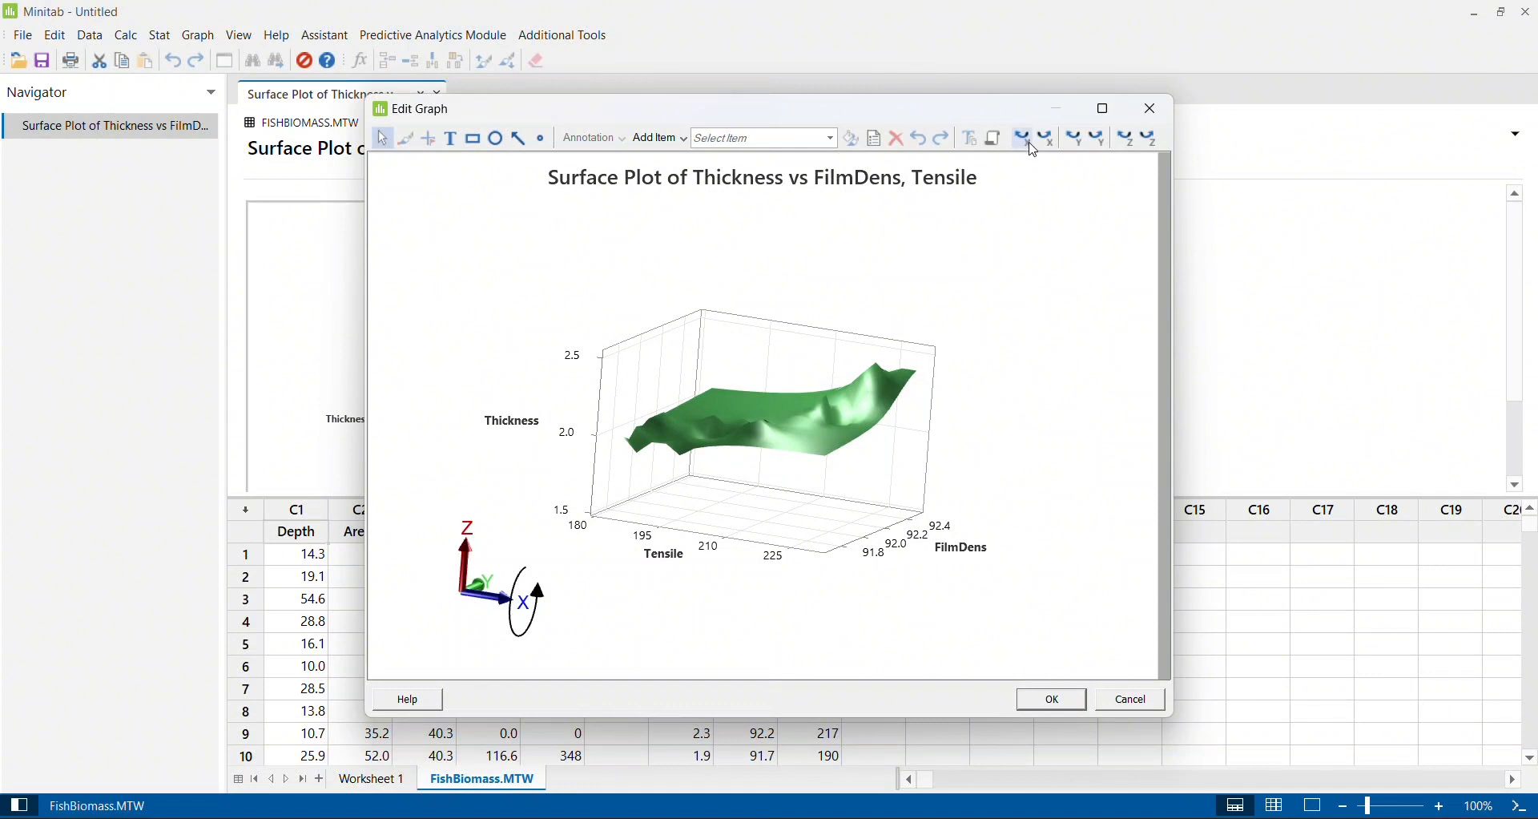
# - Rotate the surface plot around the Y axis in both directions and turn it around the Z axis to face the Tensile axis
pyautogui.click(1083, 149)
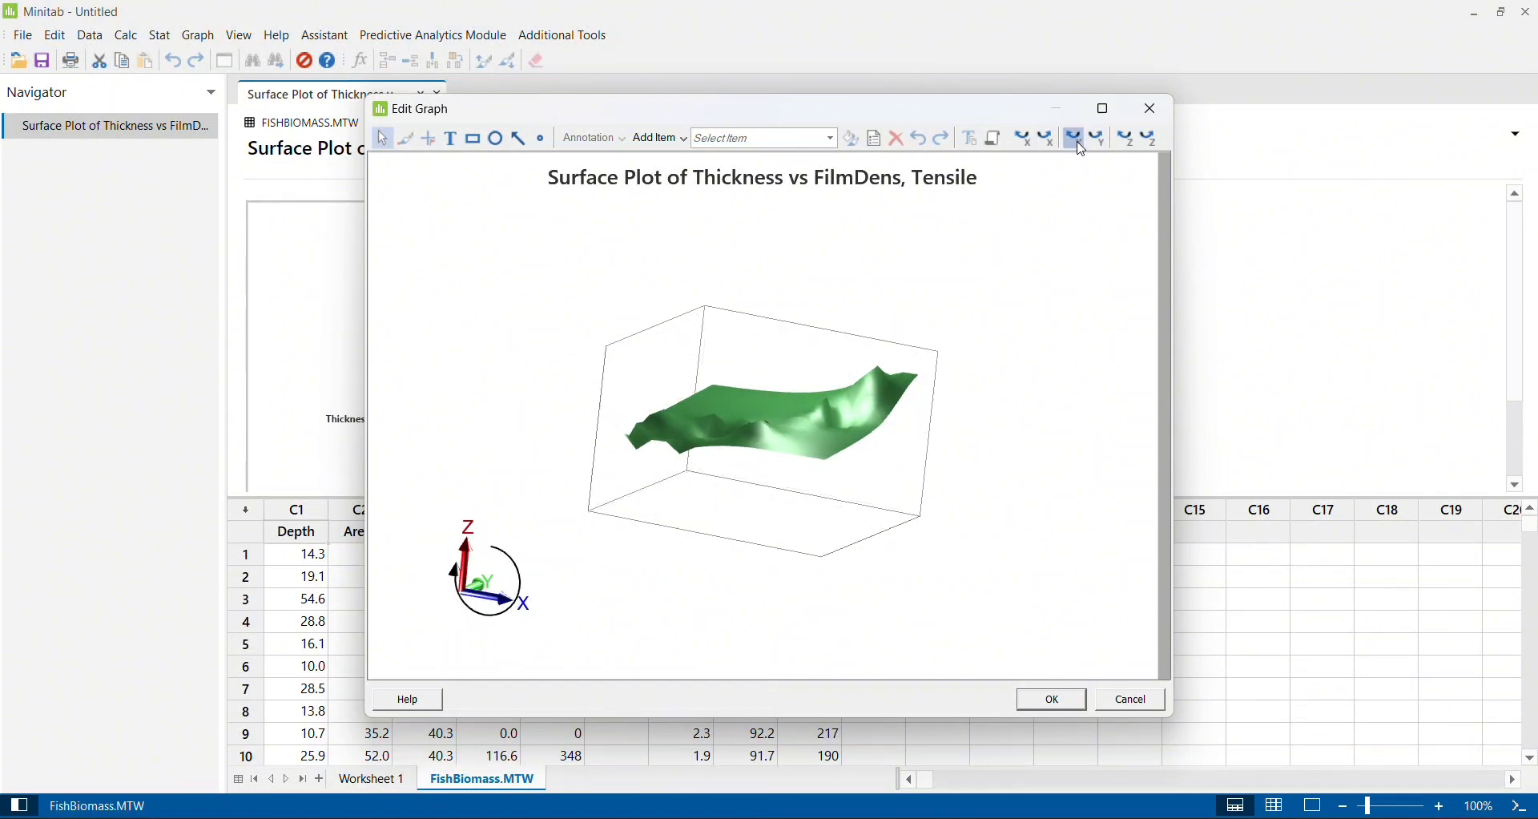
pyautogui.click(1101, 144)
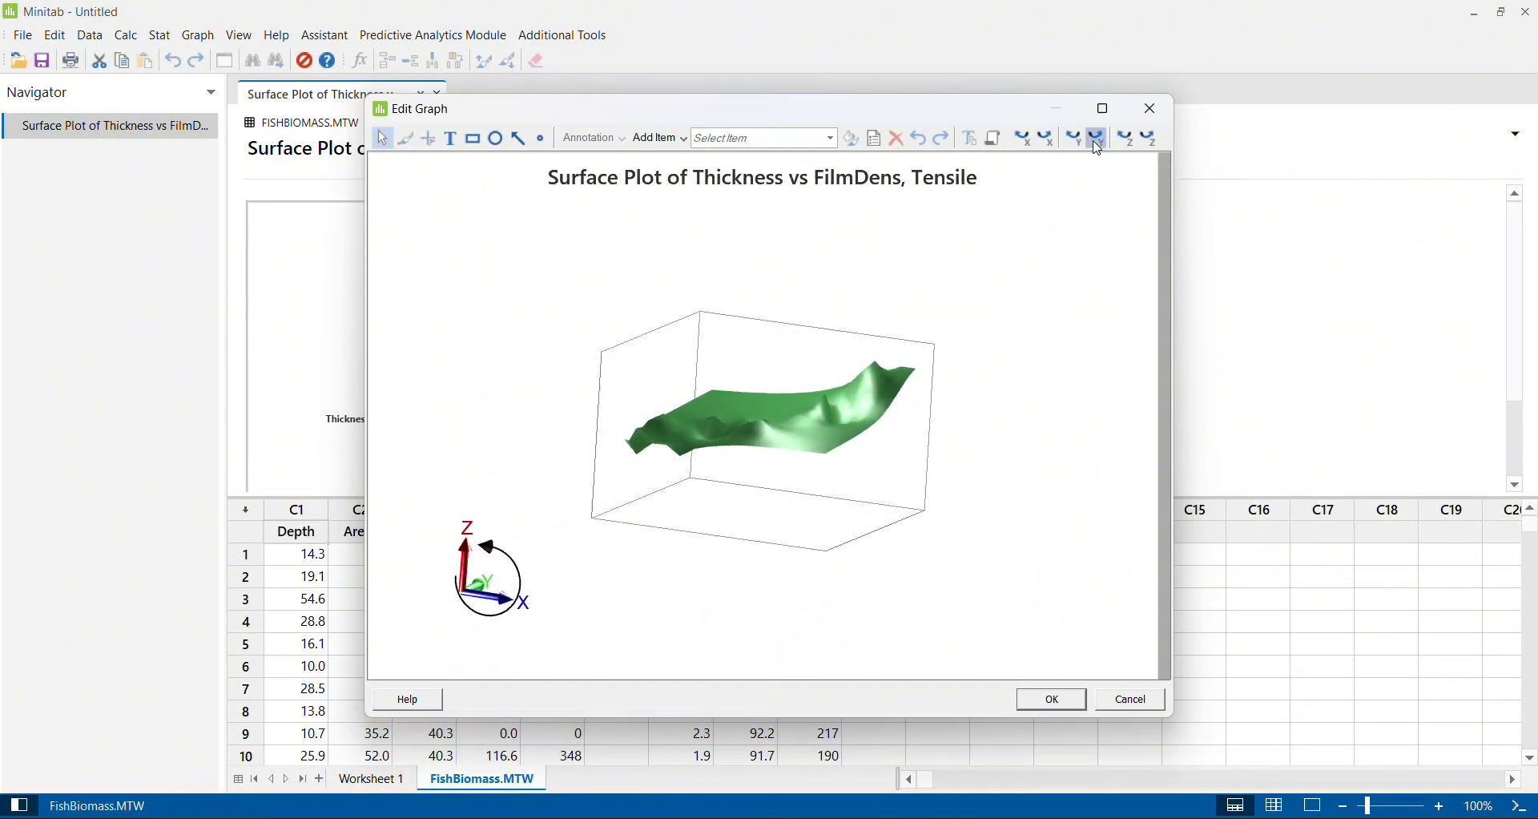
pyautogui.click(1156, 144)
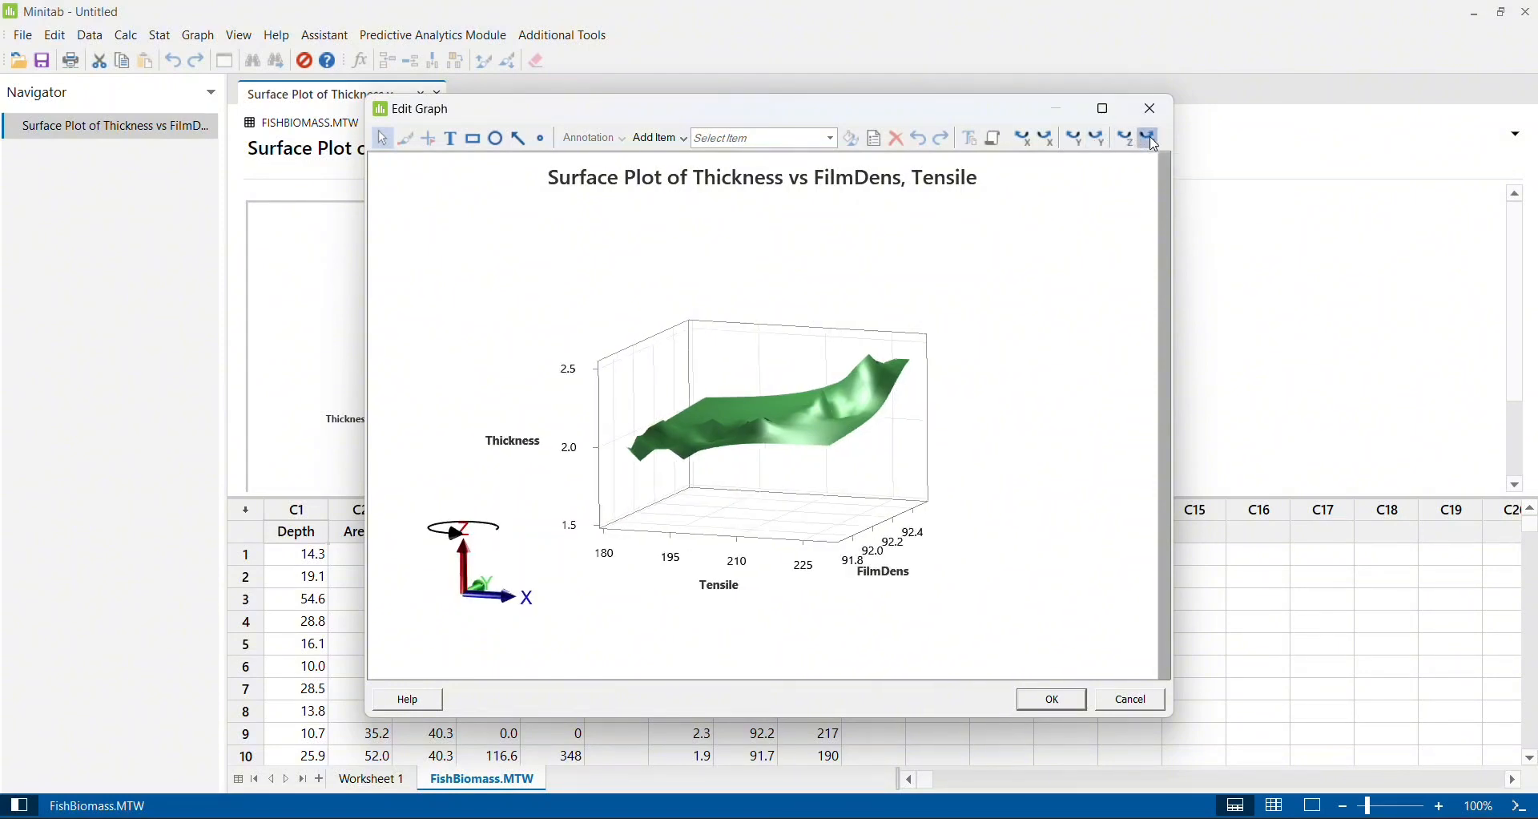
pyautogui.click(1152, 144)
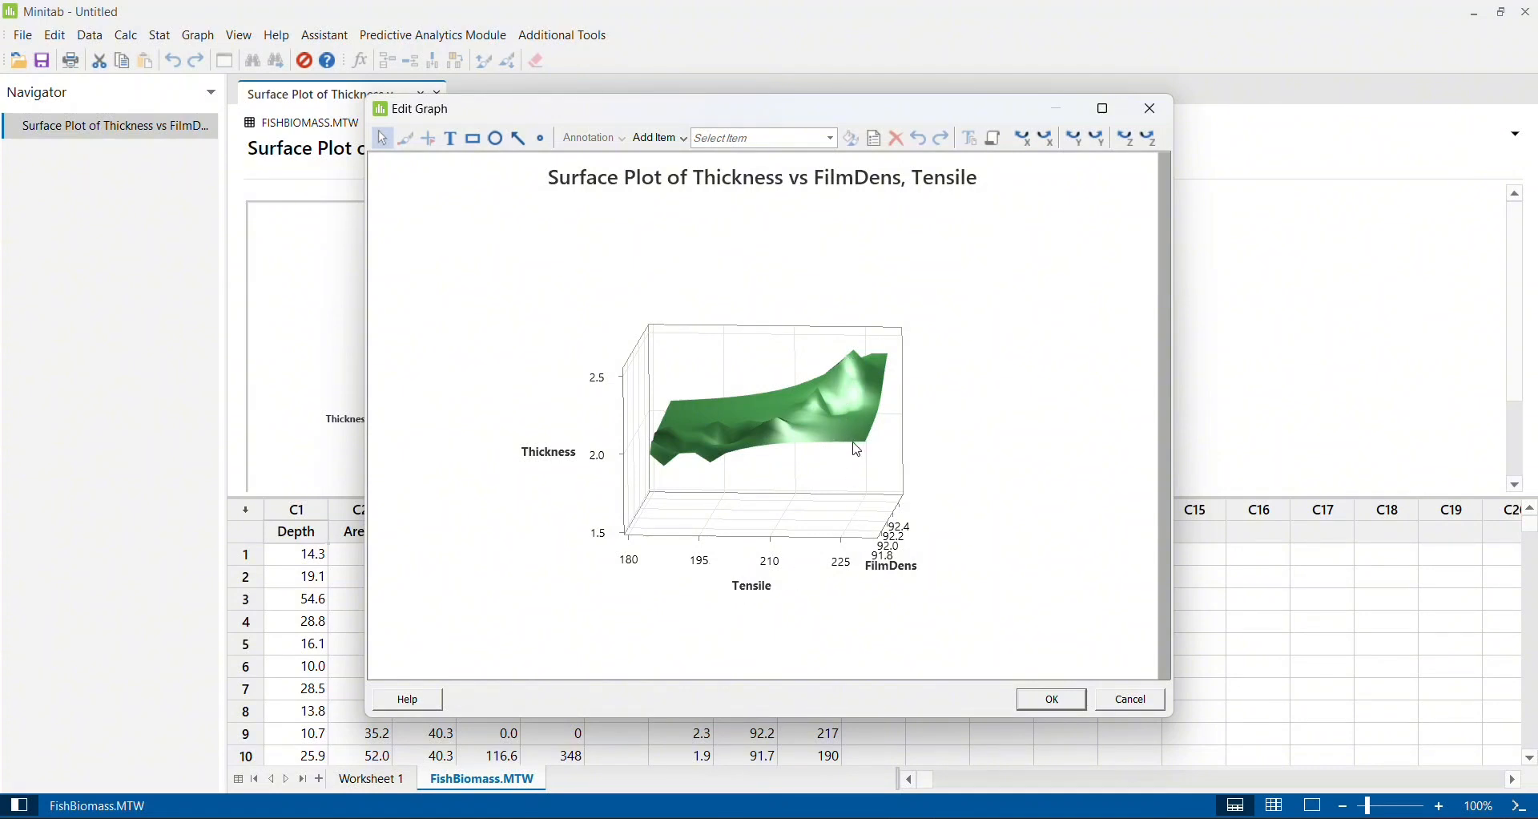
# - Select the surface, tilt it around the X axis to examine its peak Thickness region, and close the graph editor
pyautogui.click(855, 372)
pyautogui.click(1027, 137)
pyautogui.click(1027, 138)
pyautogui.click(1027, 138)
pyautogui.click(1027, 138)
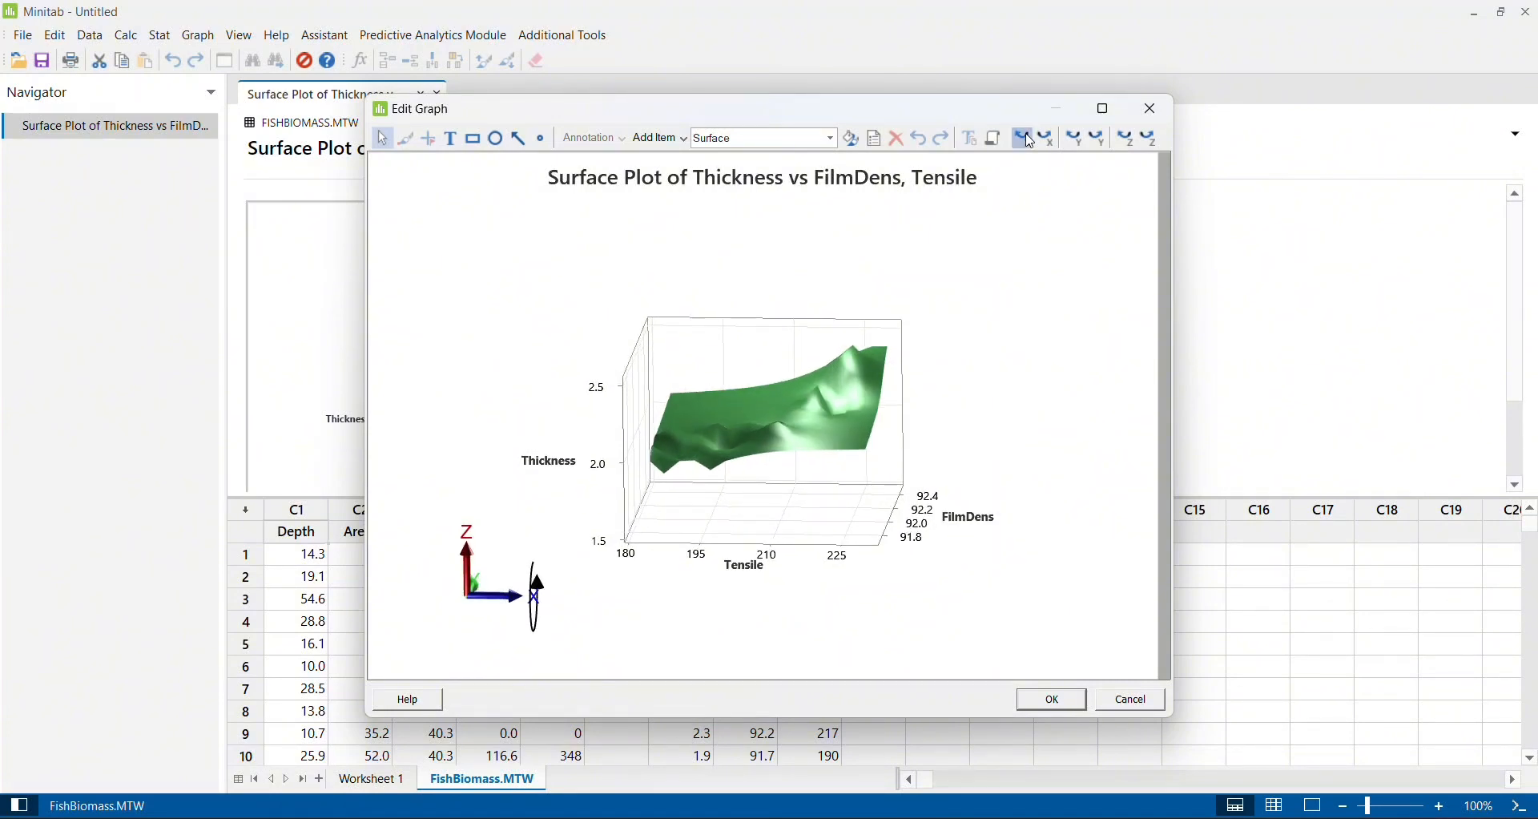
pyautogui.click(1028, 138)
pyautogui.click(1027, 138)
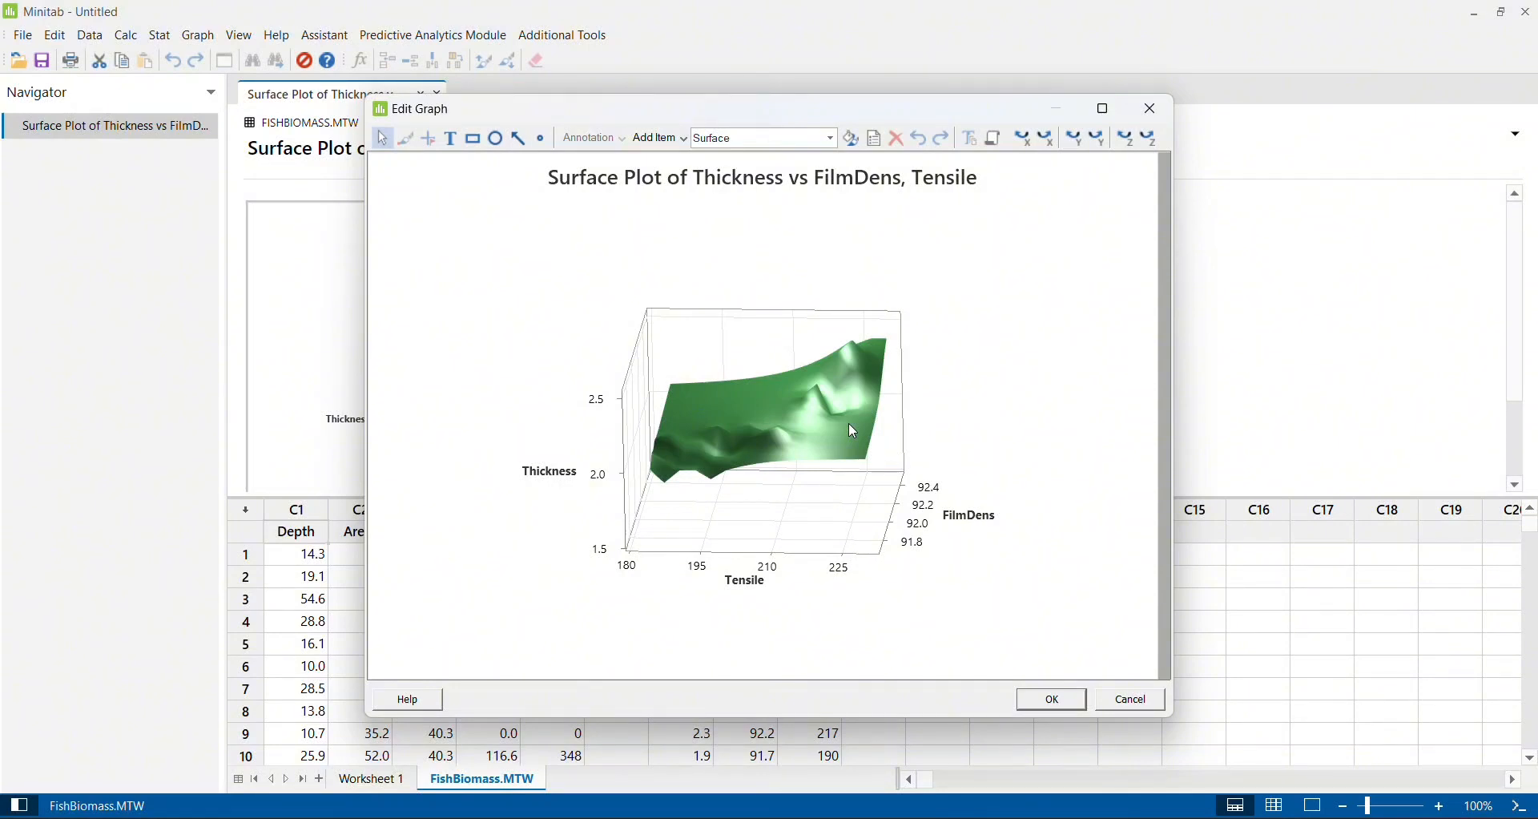
pyautogui.click(1151, 117)
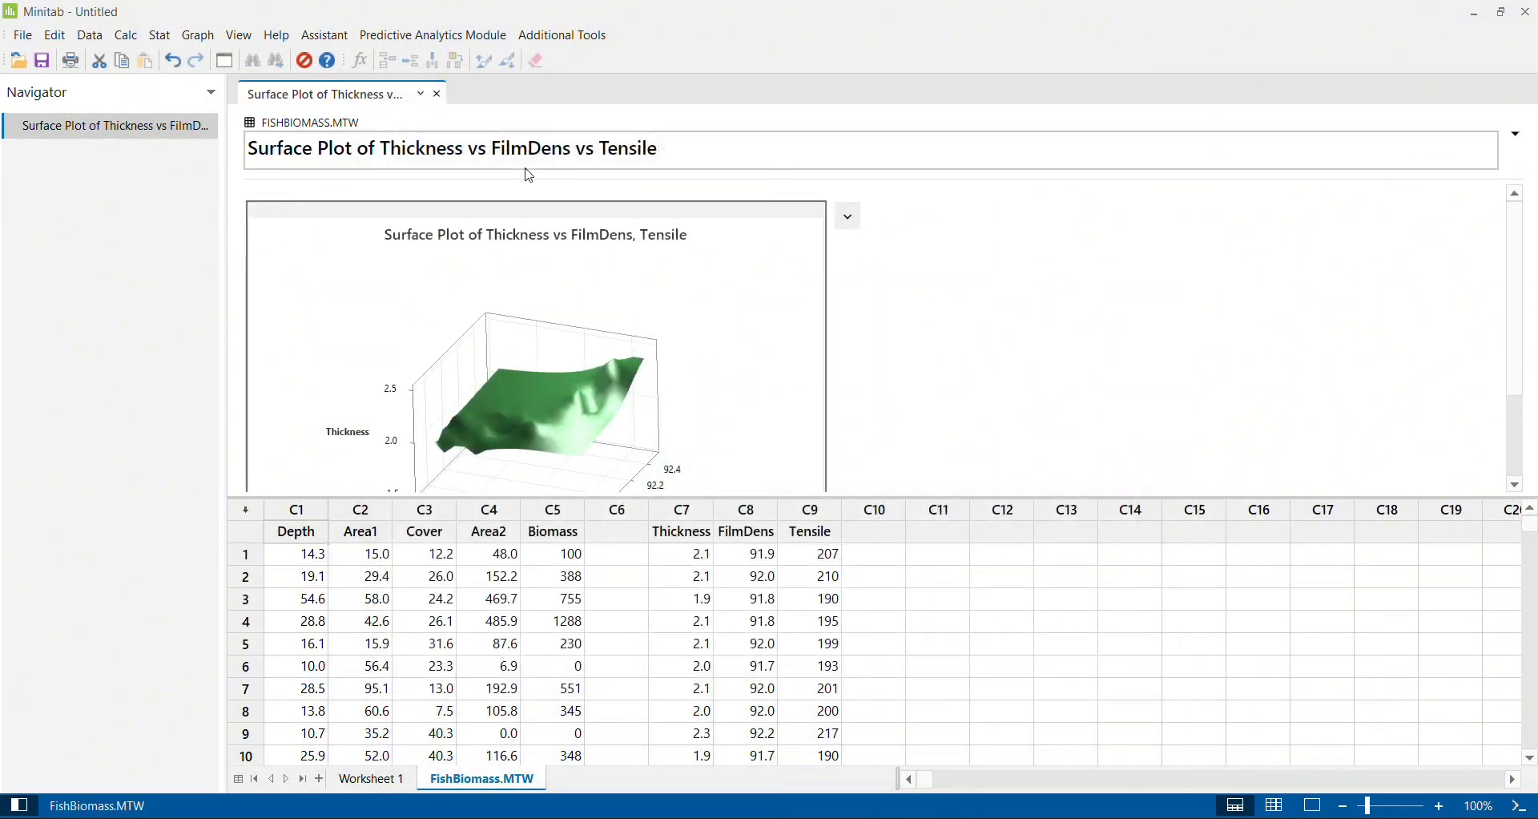
# - Create a 3D surface plot of the Wireframe type with Thickness as Z, FilmDens as Y and Tensile as X
pyautogui.click(193, 38)
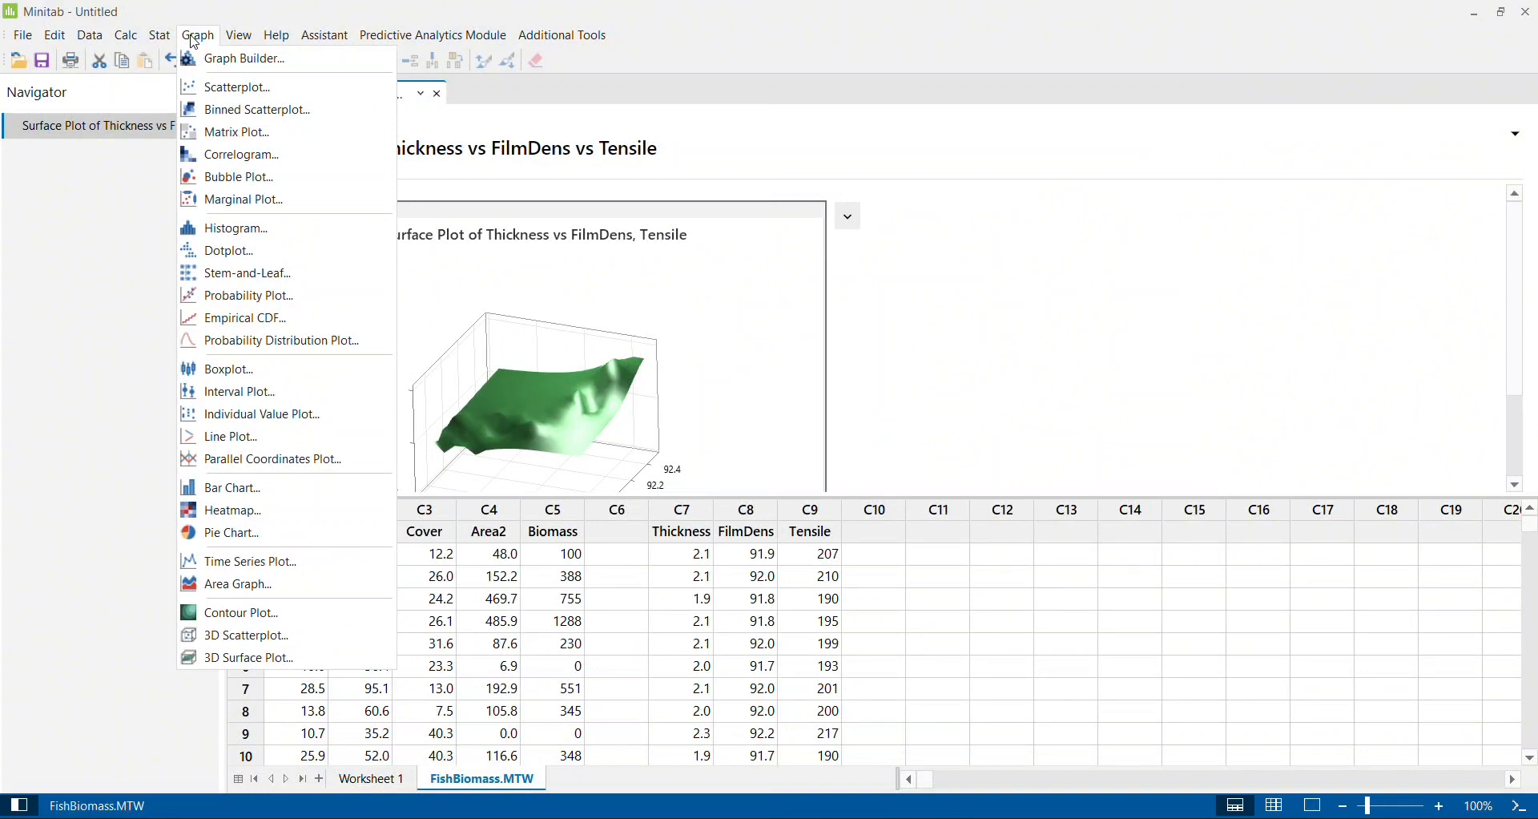
pyautogui.click(277, 663)
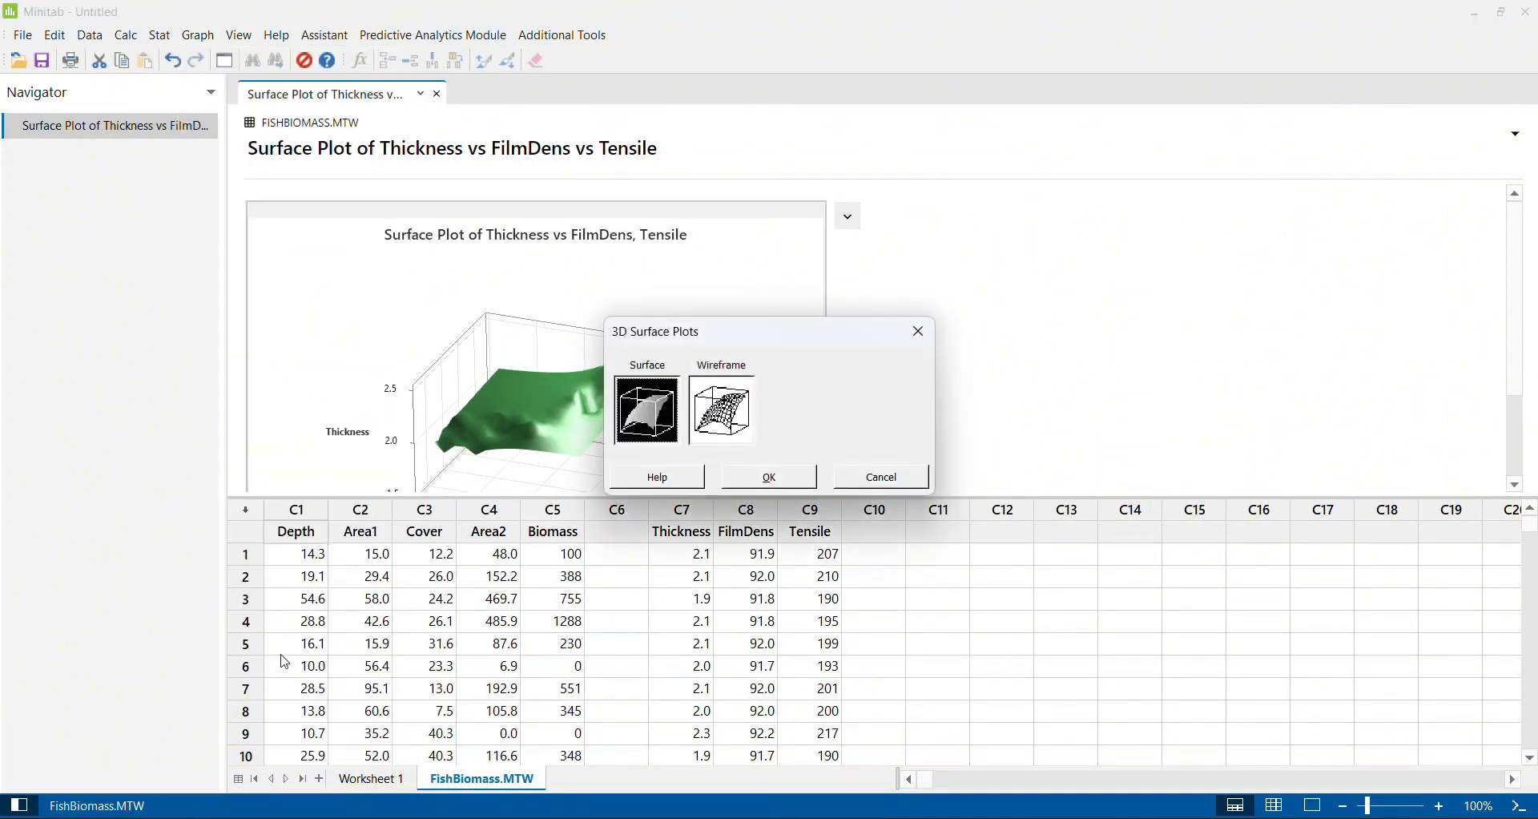
pyautogui.click(729, 410)
pyautogui.click(770, 477)
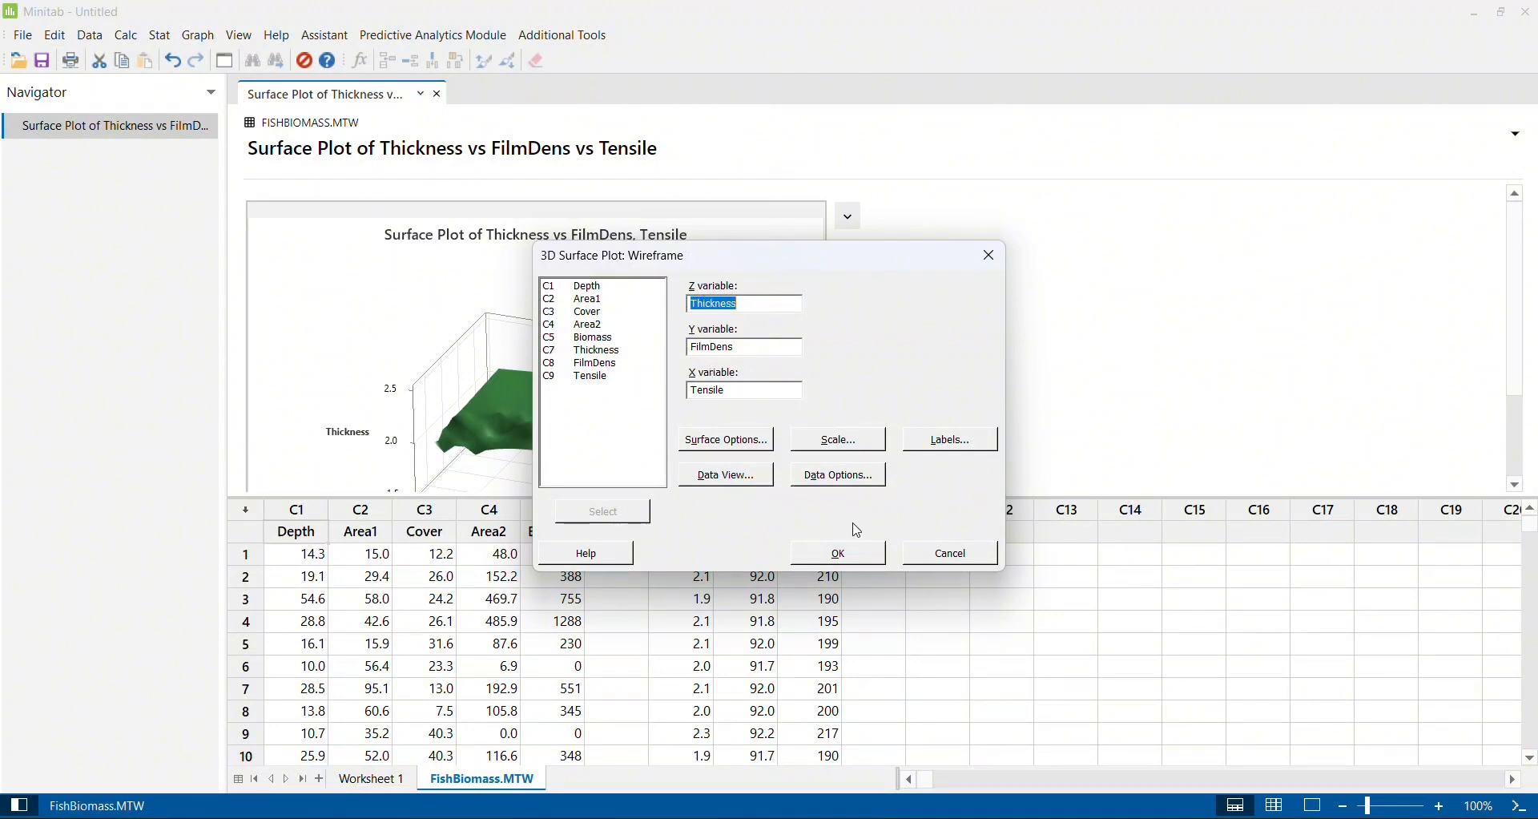
pyautogui.click(840, 552)
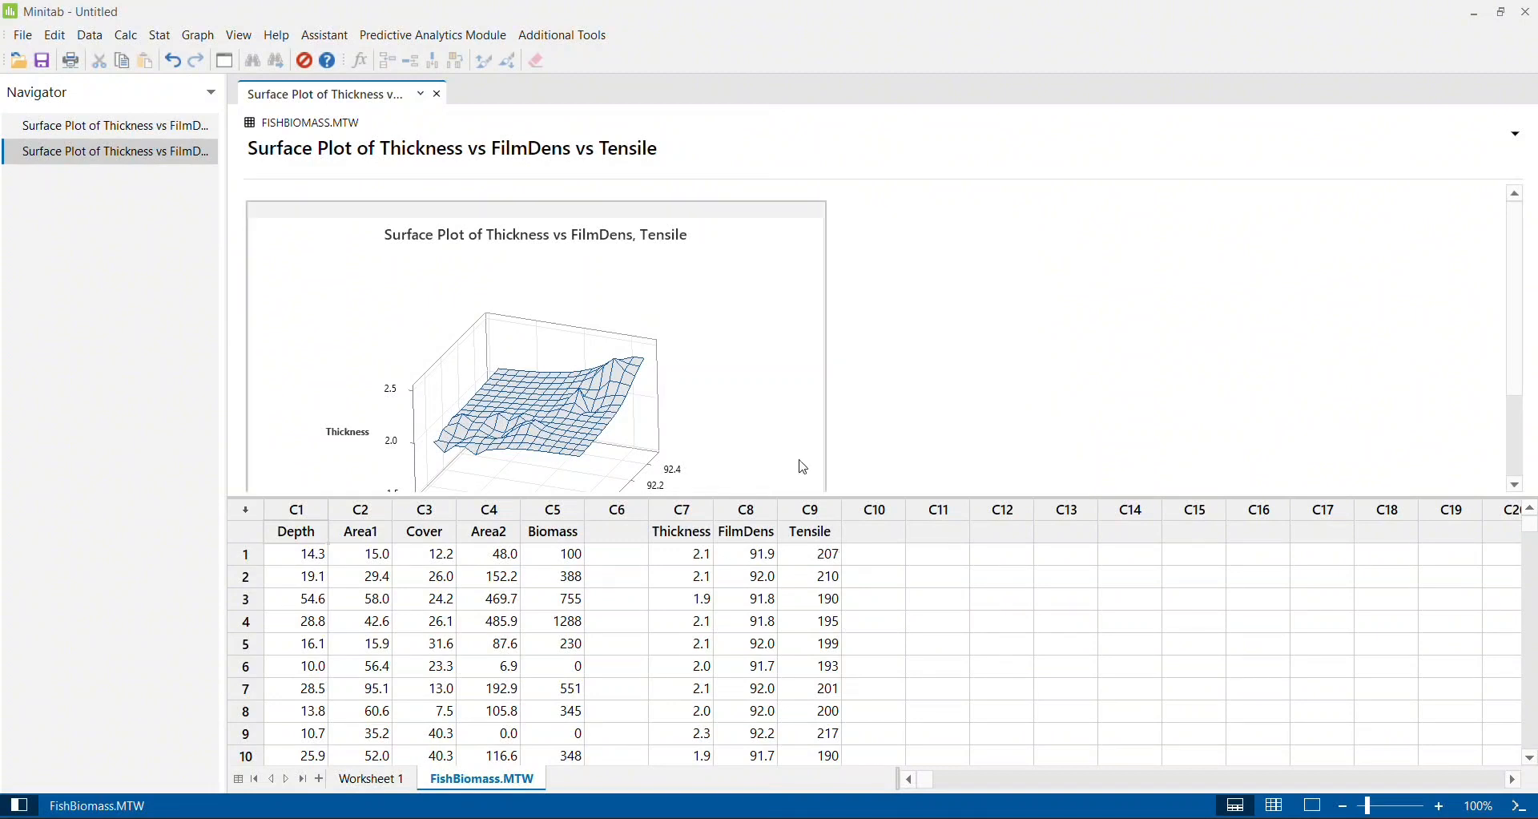
# - Open the wireframe plot in the graph editor and rotate it around the X, Y and Z axes
pyautogui.doubleClick(772, 296)
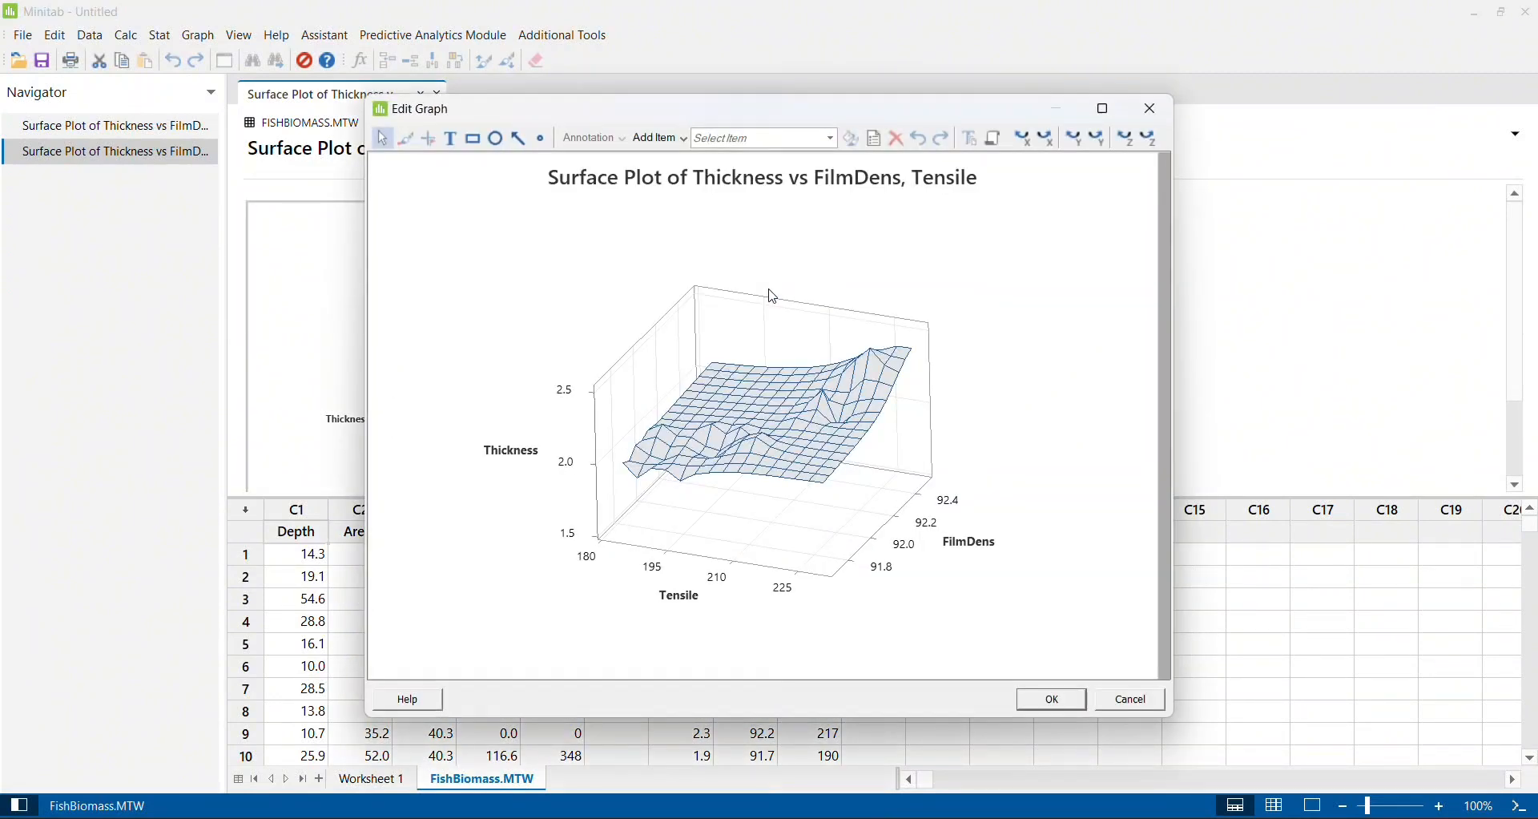
pyautogui.click(1025, 143)
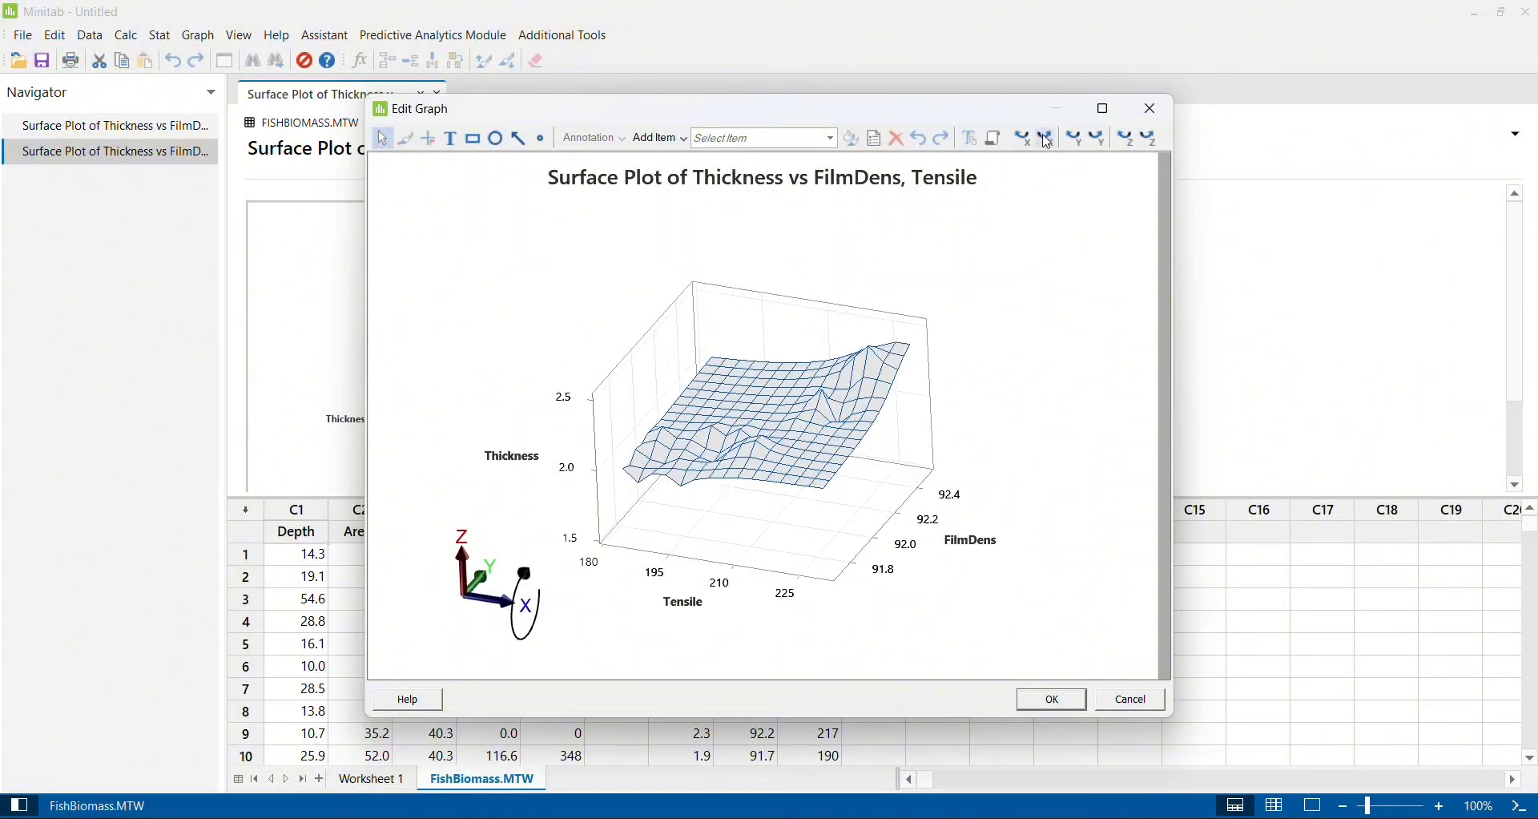
pyautogui.click(1051, 141)
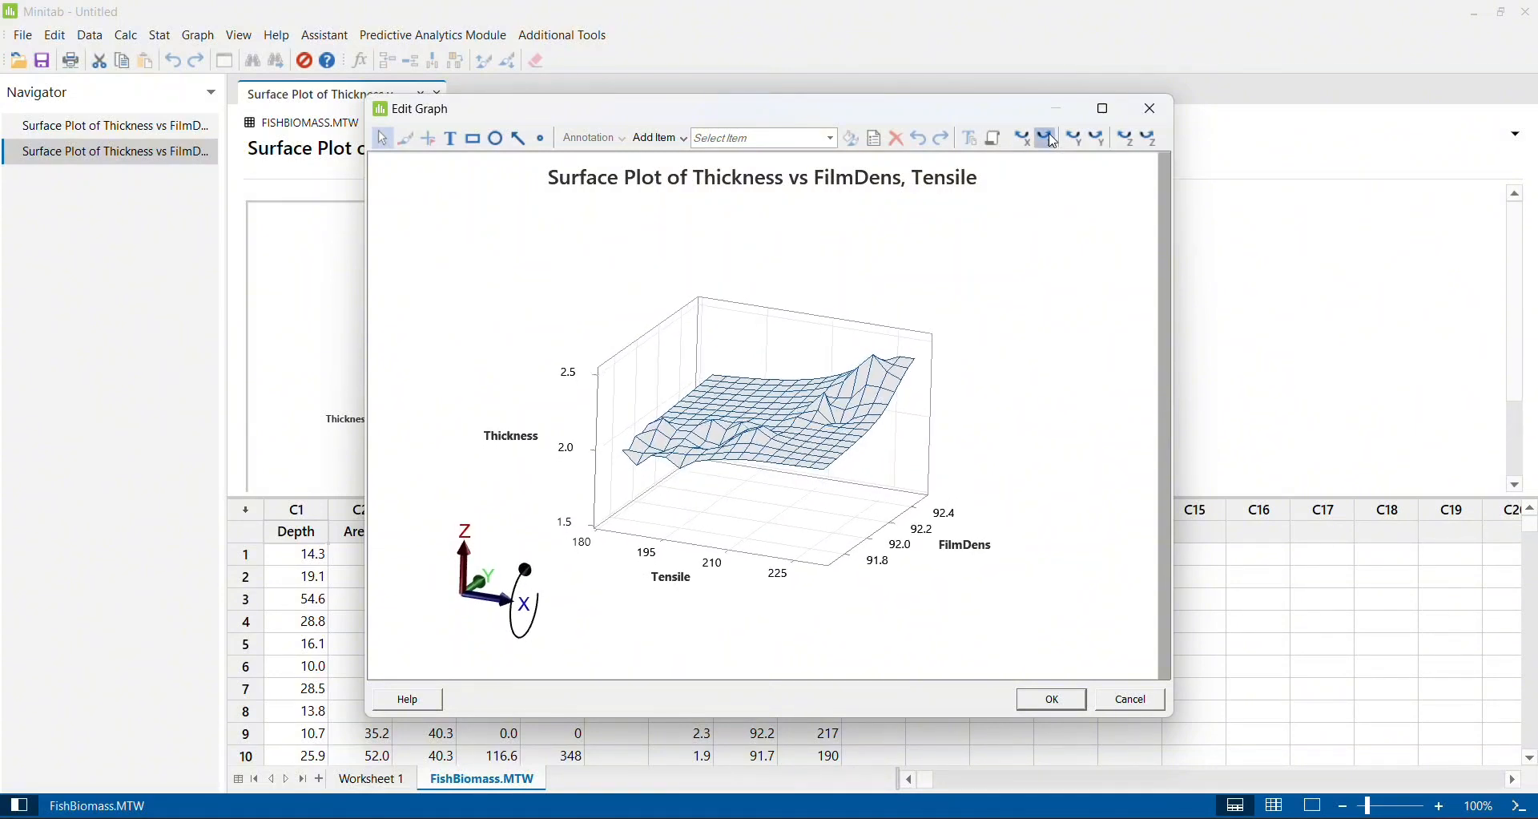
pyautogui.click(1051, 141)
pyautogui.click(1098, 142)
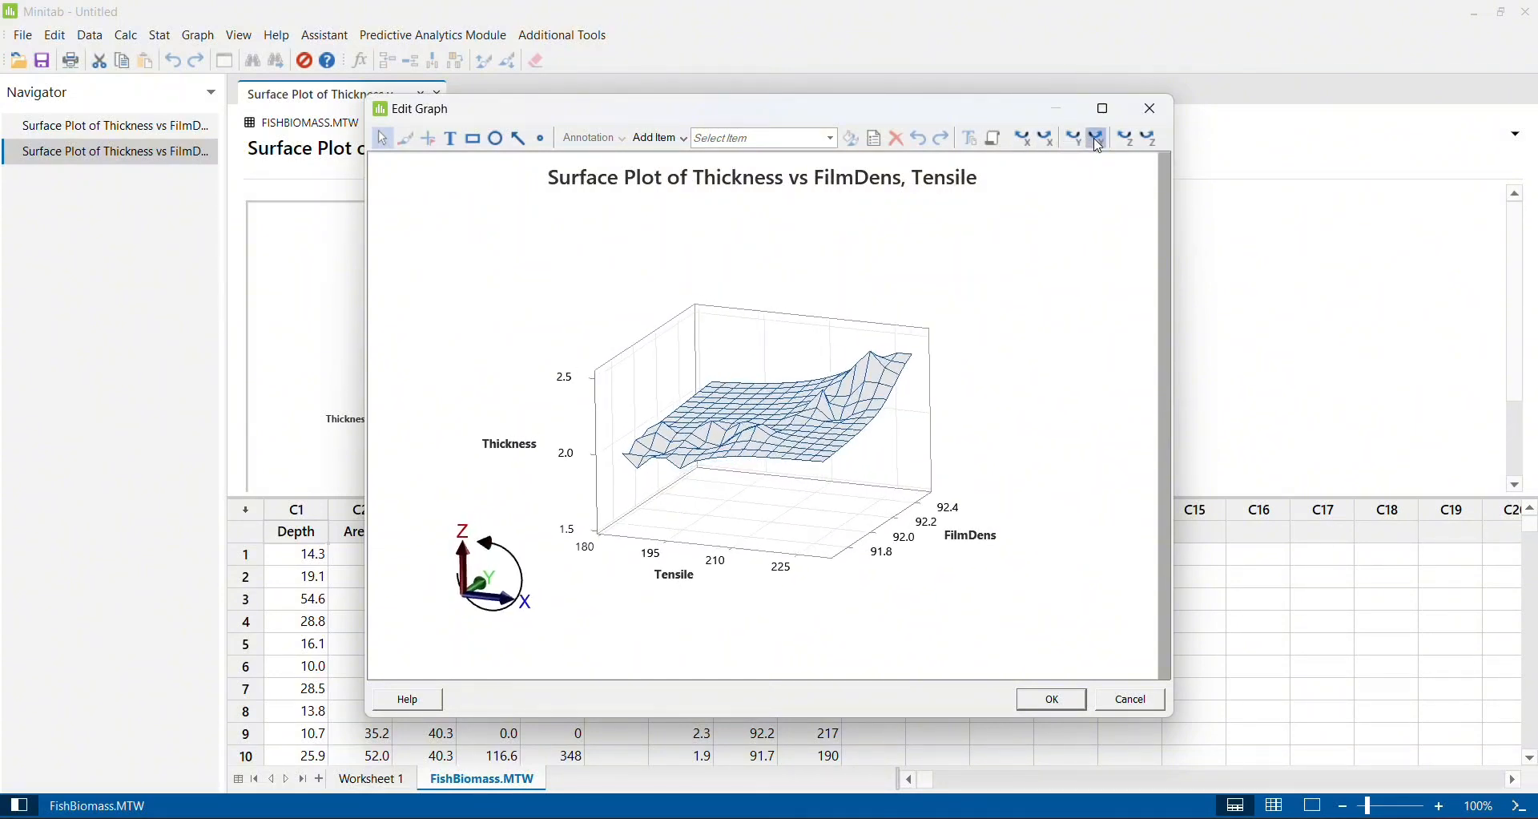
pyautogui.click(1086, 145)
pyautogui.click(1155, 140)
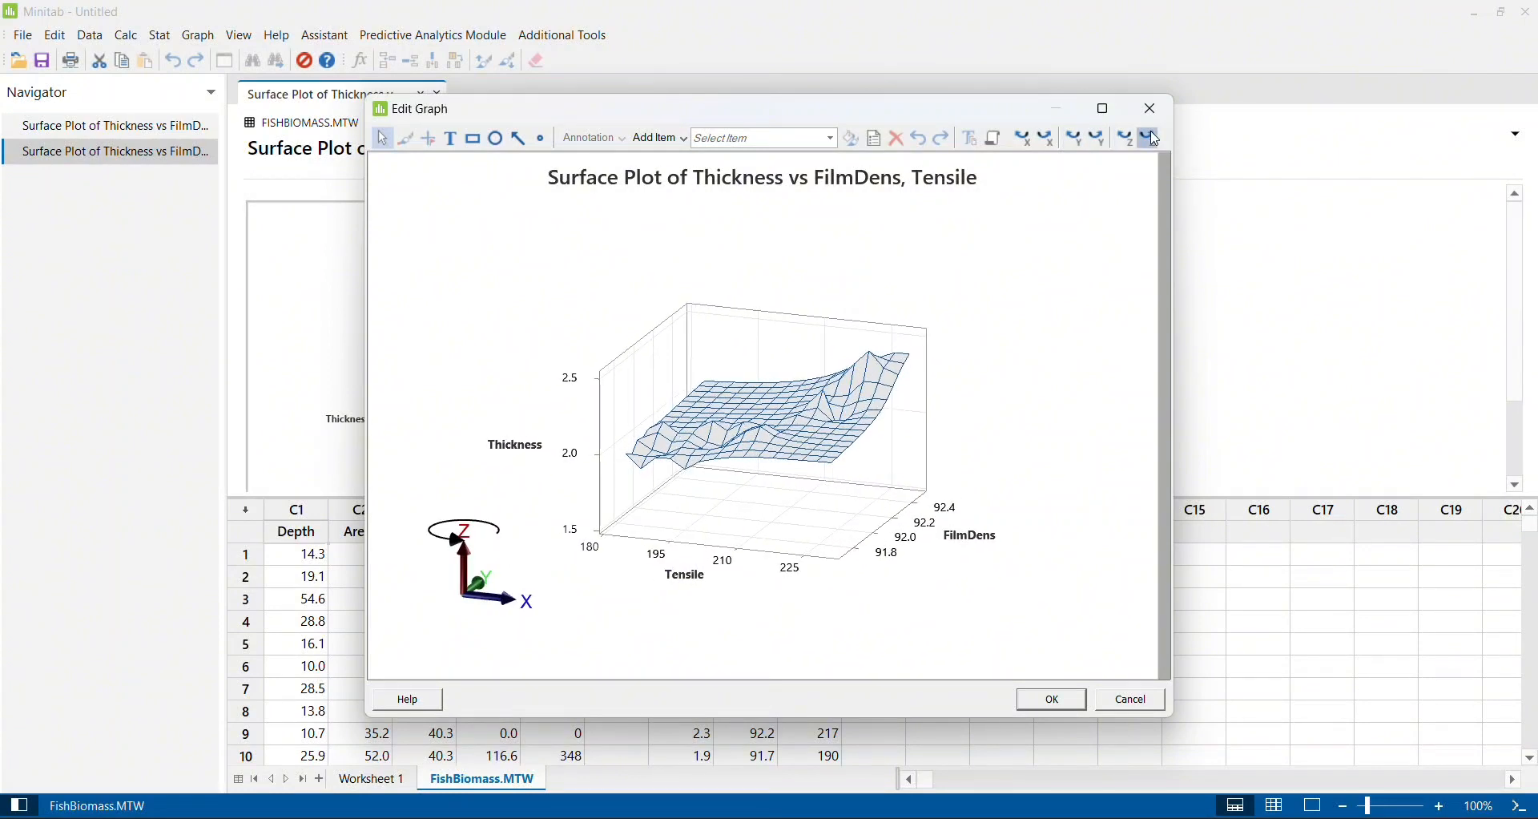
pyautogui.click(1156, 140)
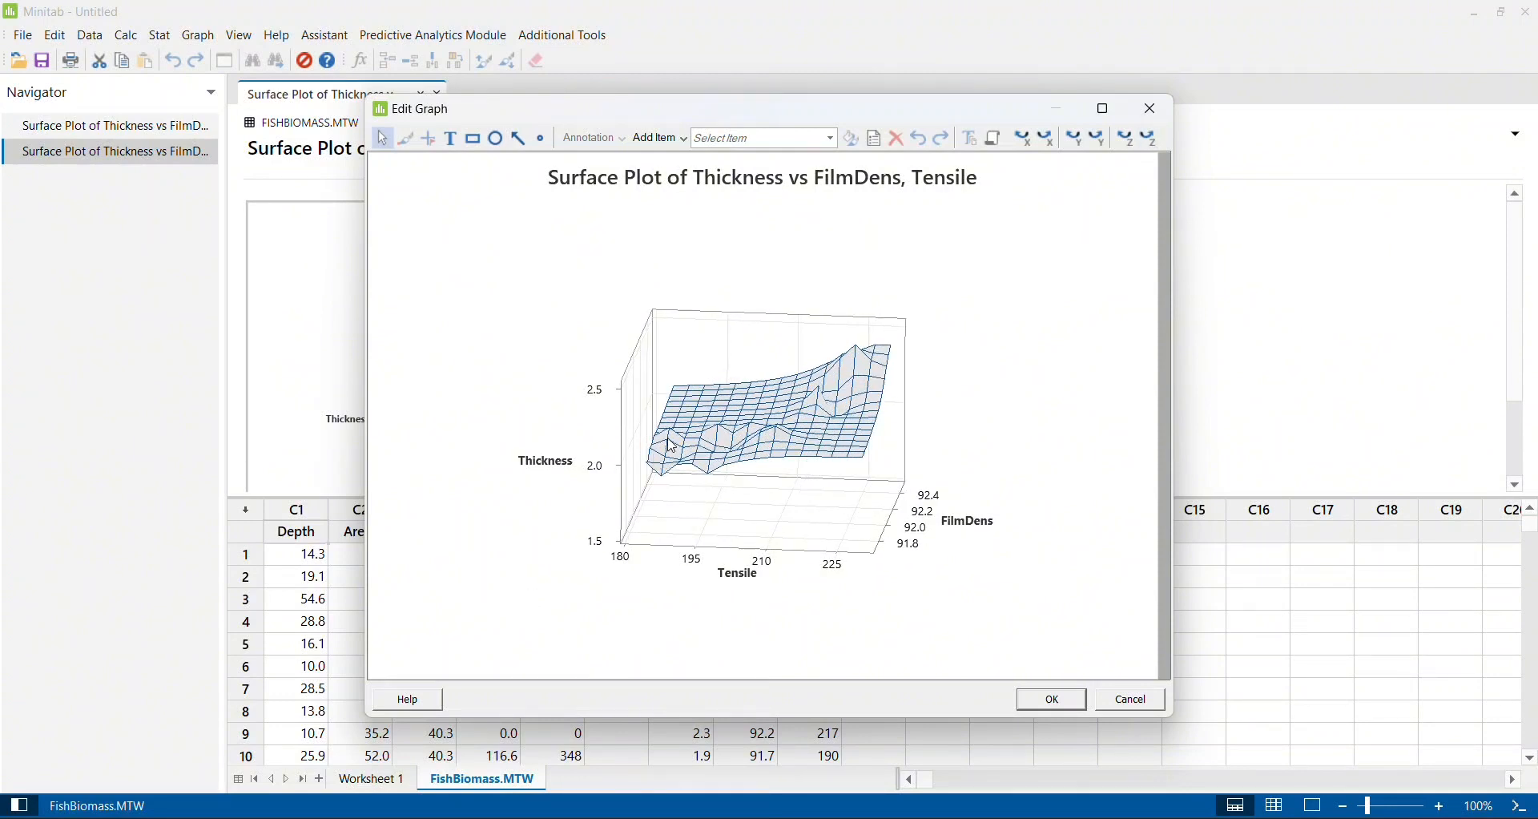
# - Select the wireframe surface and rotate it around the X and Z axes to examine Thickness against FilmDens and Tensile
pyautogui.click(858, 361)
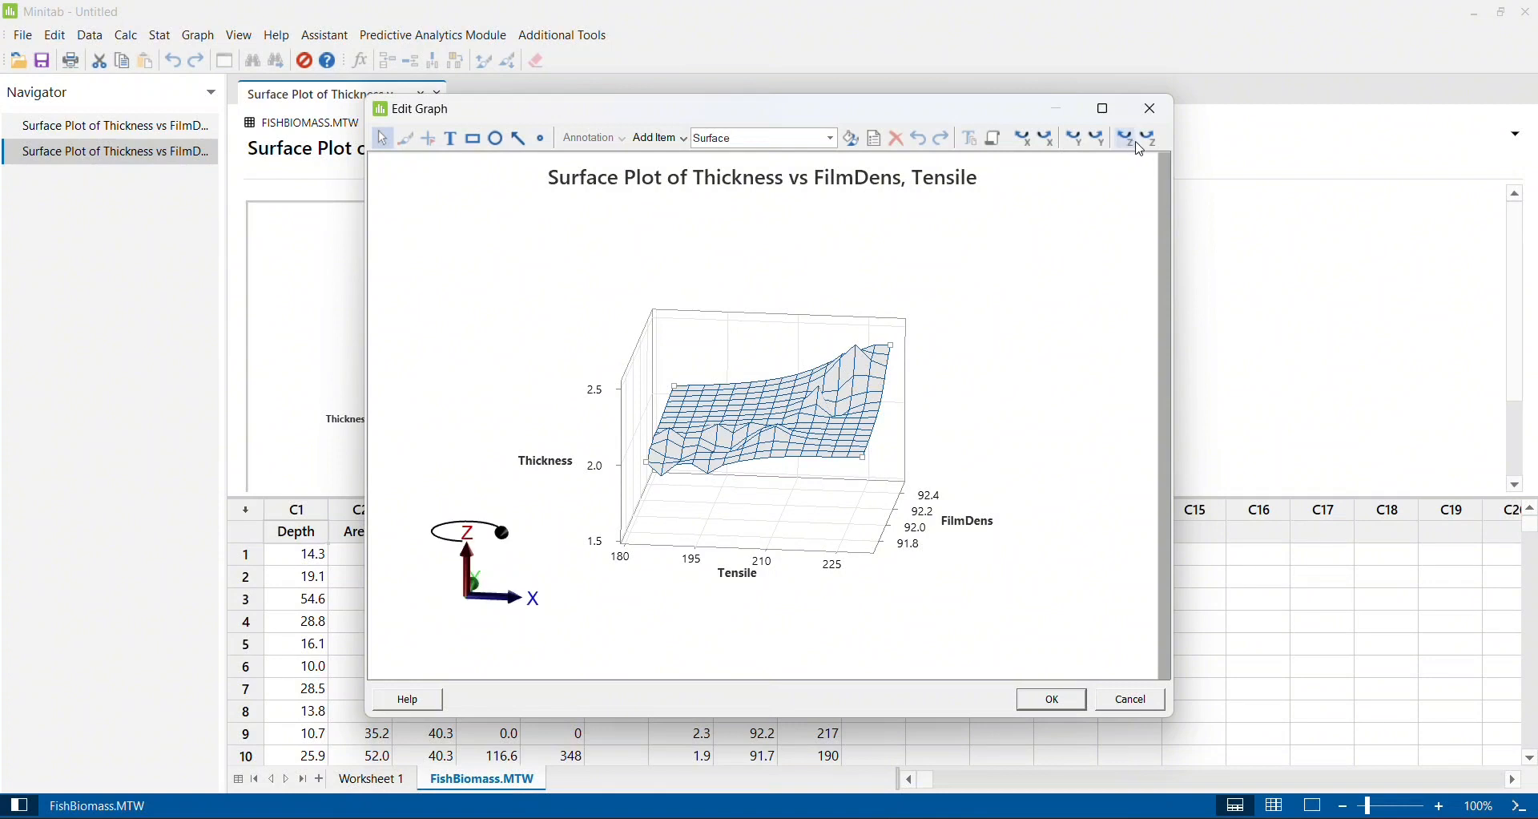
pyautogui.click(1023, 146)
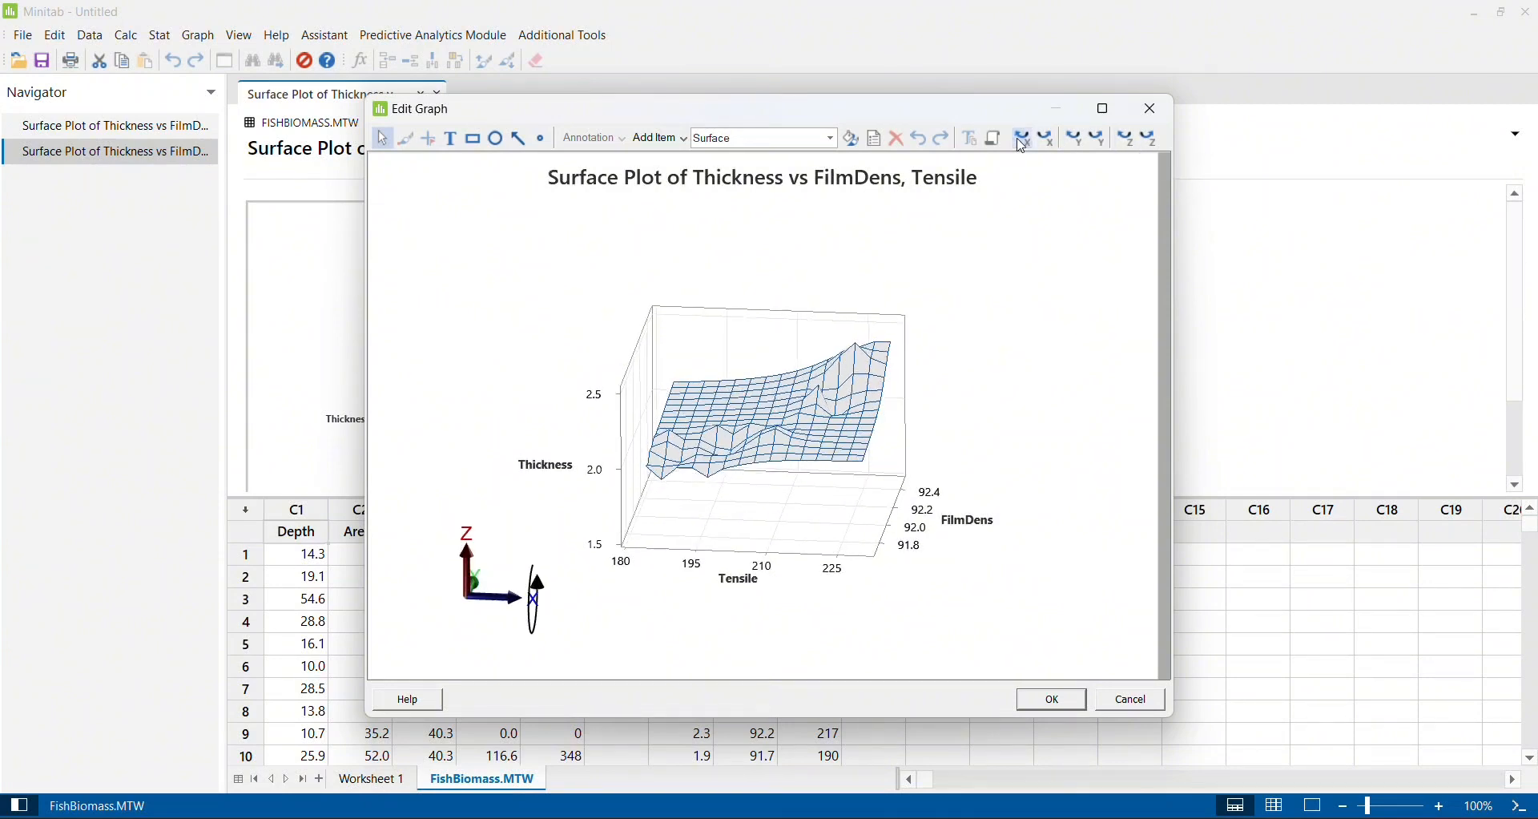
pyautogui.click(1023, 146)
pyautogui.click(1022, 146)
pyautogui.click(1023, 147)
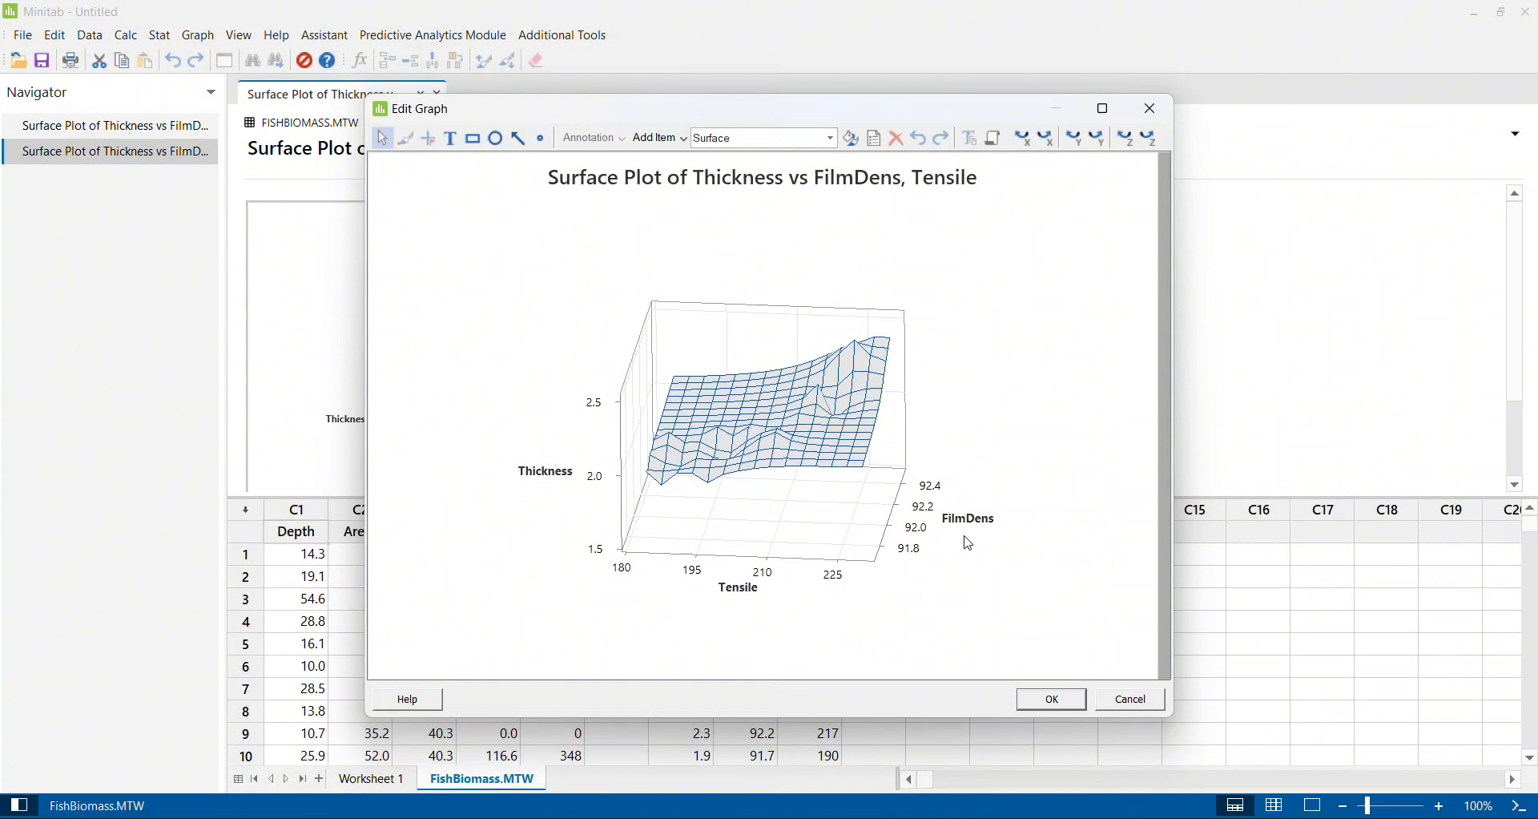
pyautogui.click(1149, 141)
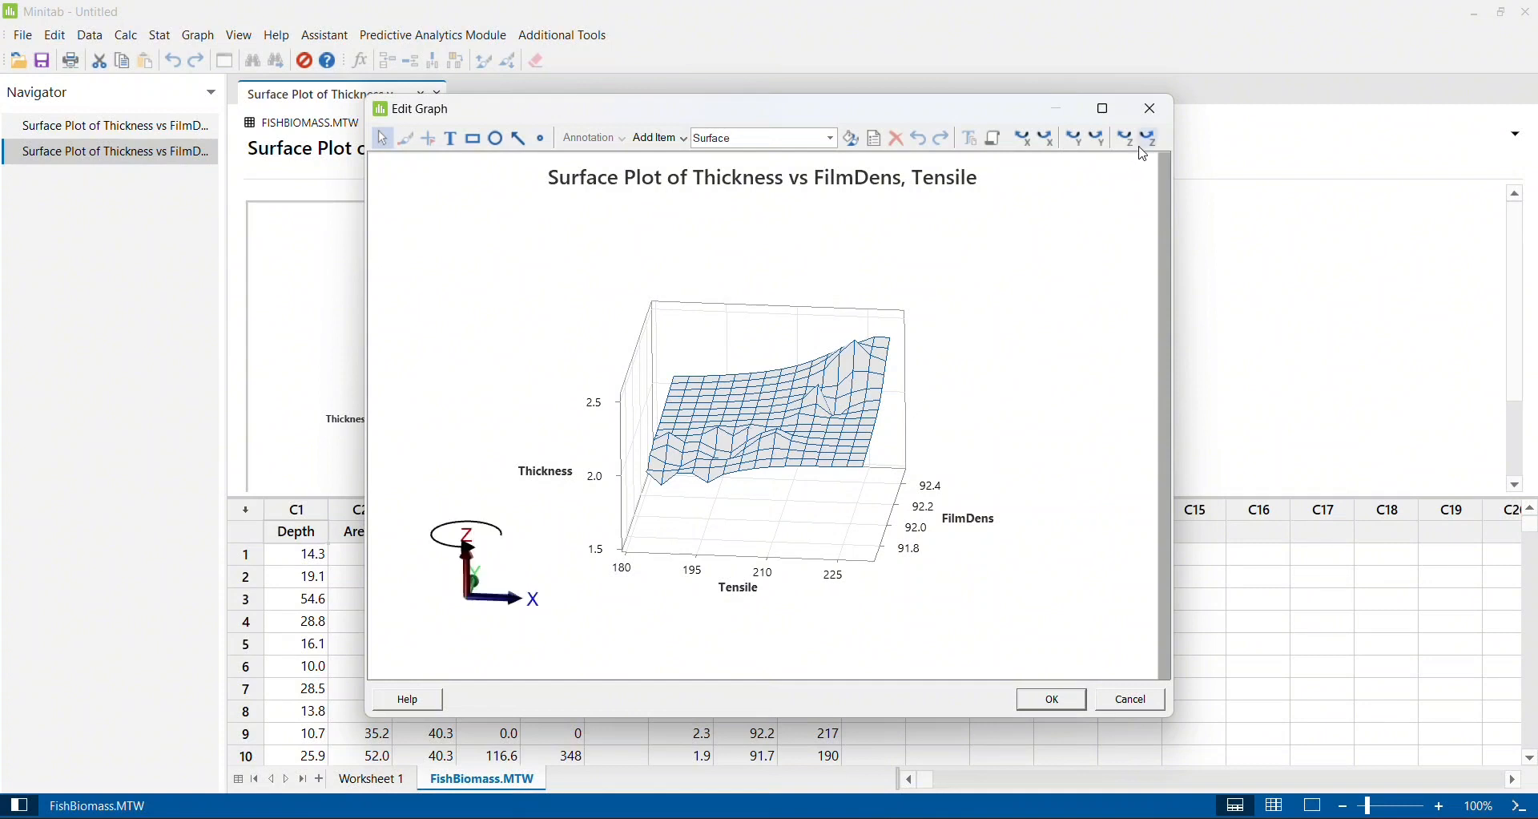
pyautogui.click(1154, 142)
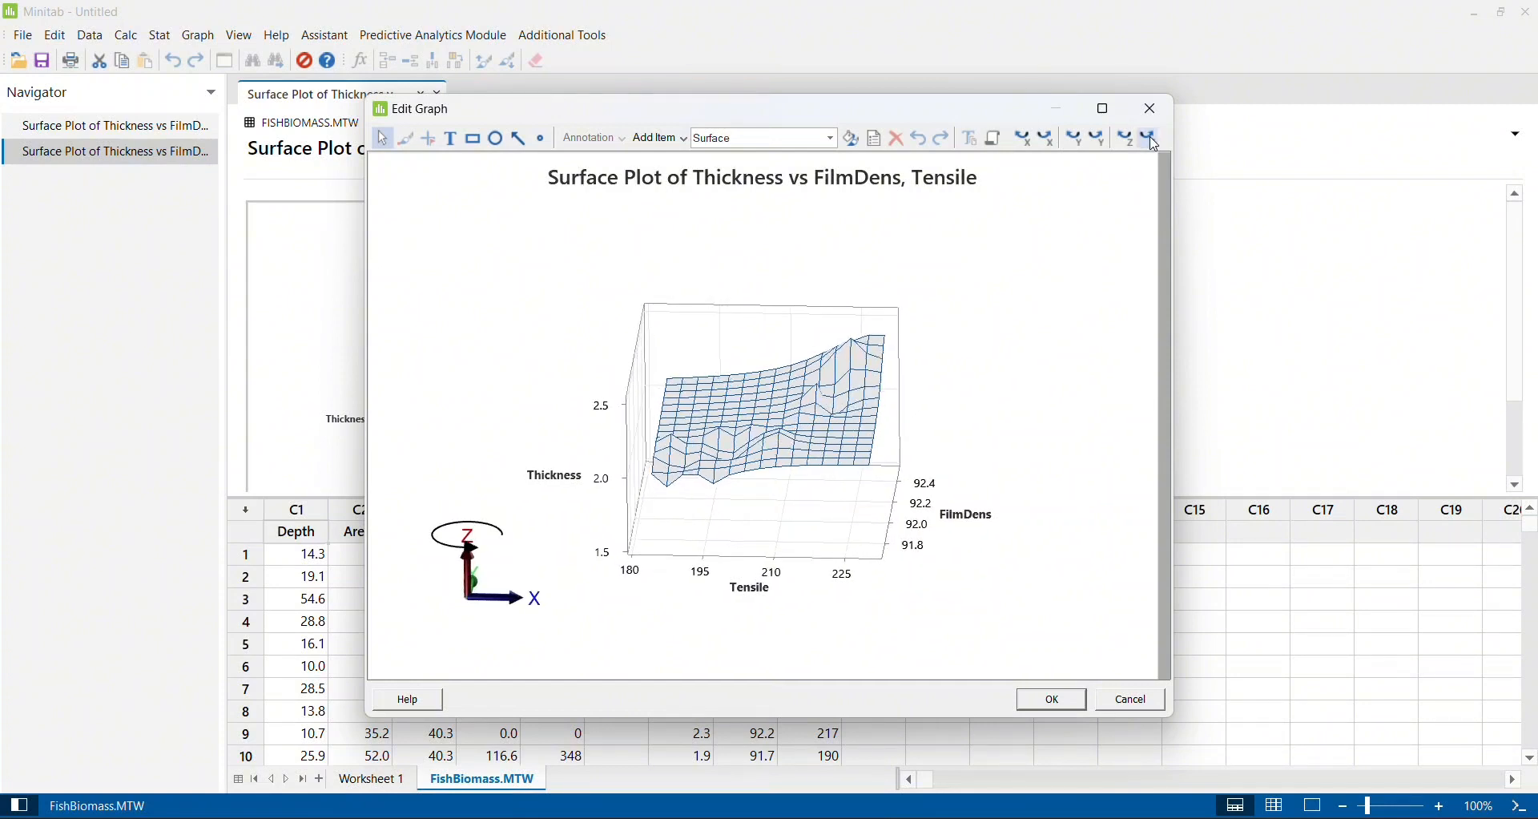
pyautogui.click(1026, 144)
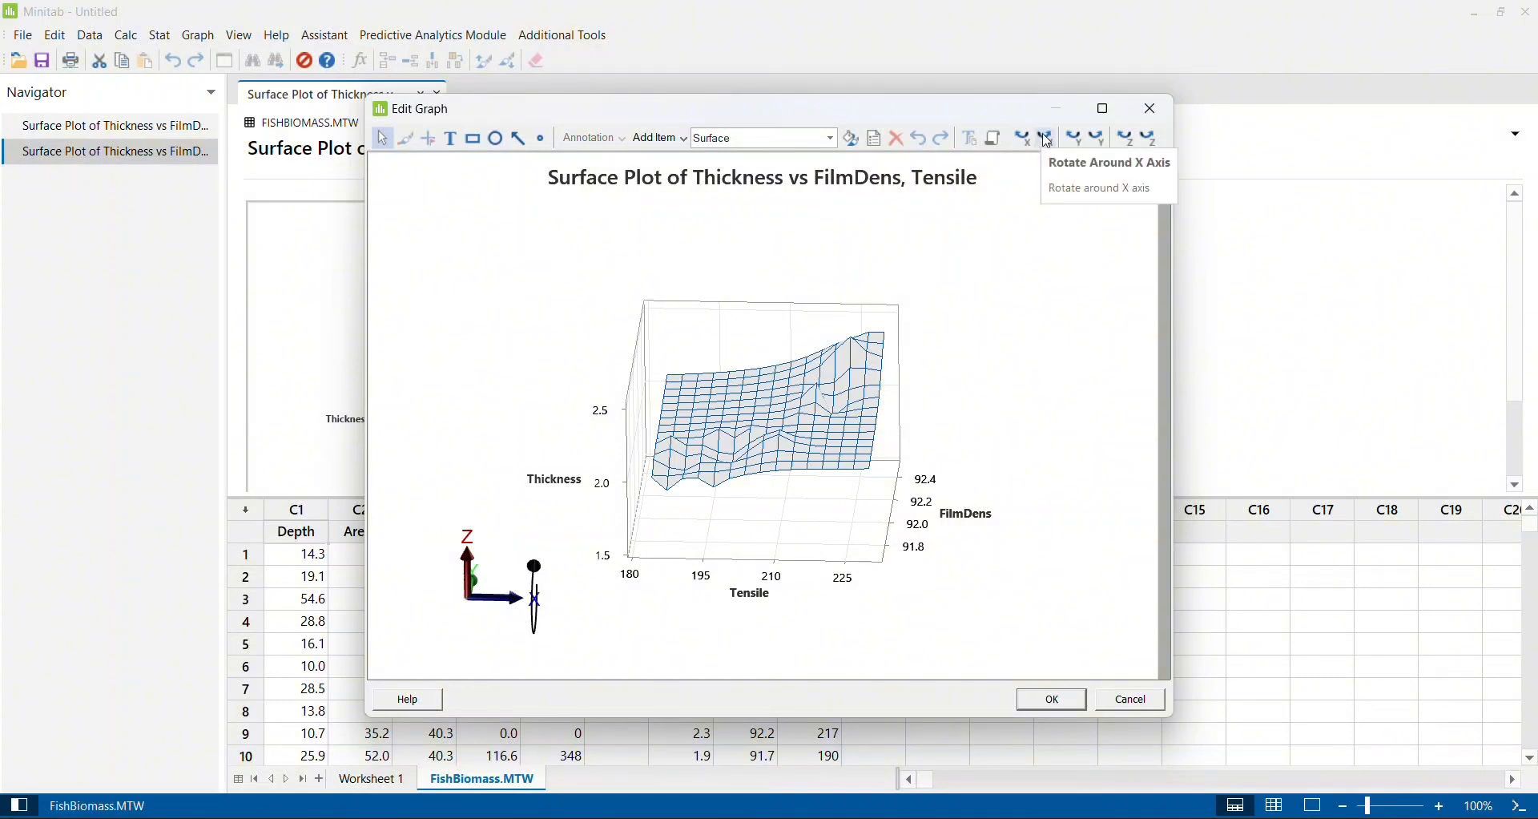
pyautogui.click(1050, 141)
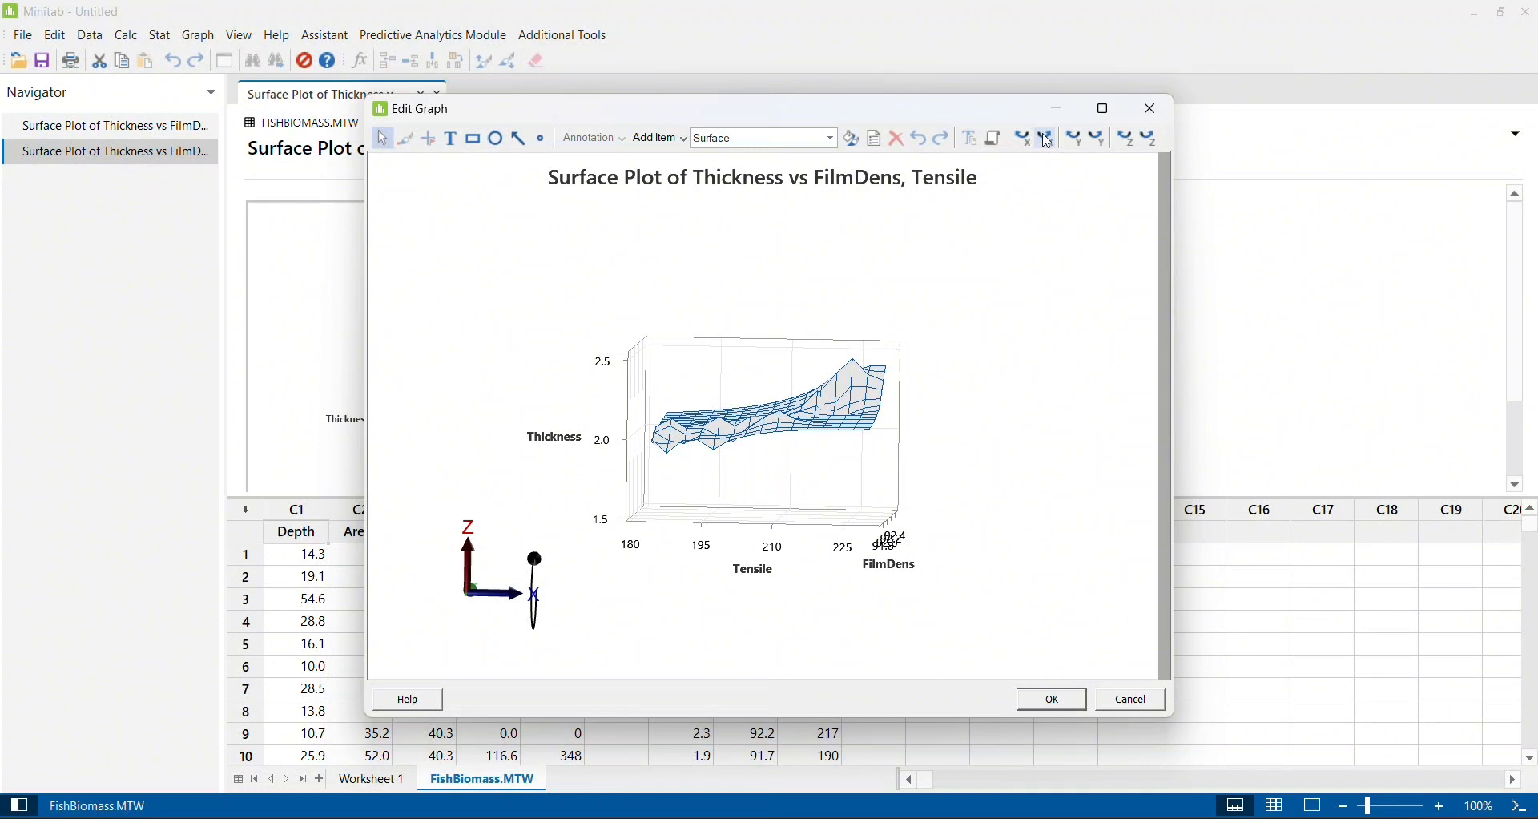
pyautogui.click(1049, 143)
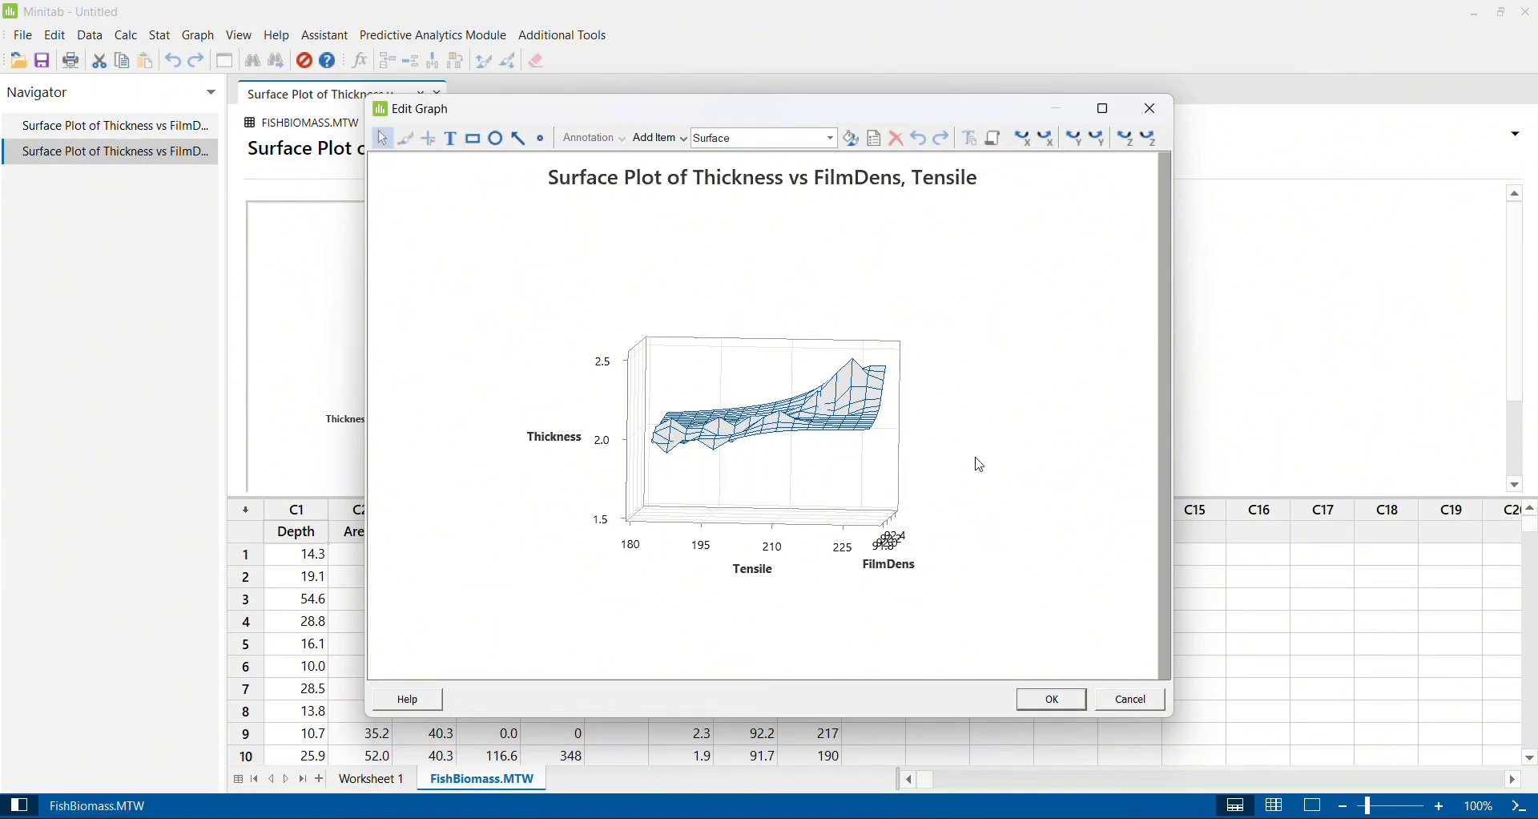